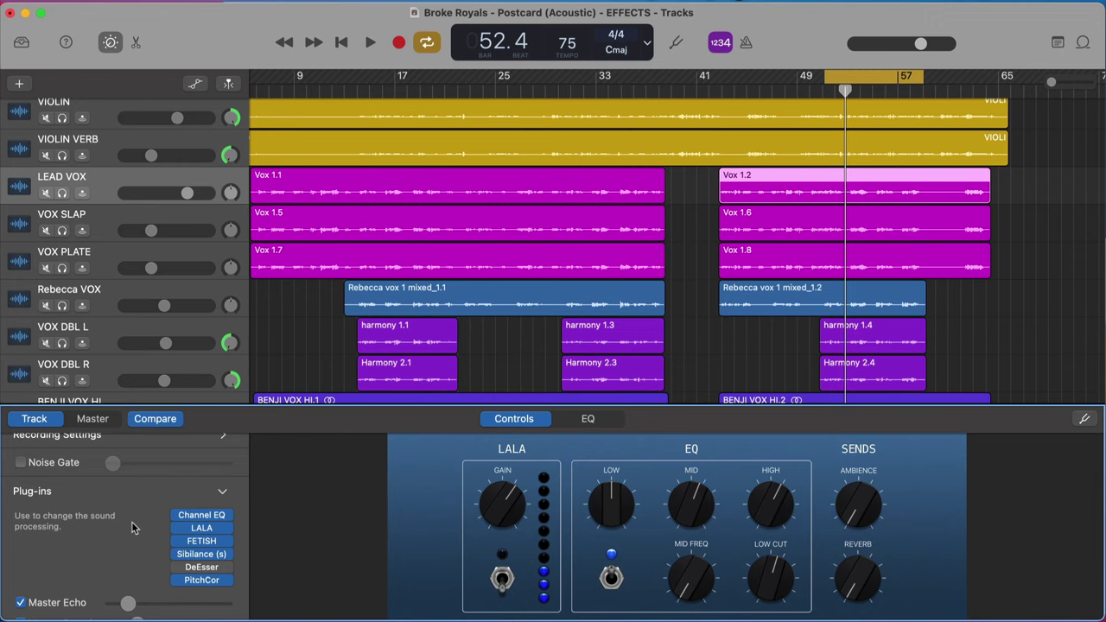
# Duplicate LEAD VOX, solo the copy, and pull its Master Echo and Master Reverb sends fully down.
pyautogui.scroll(-2, 132, 521)
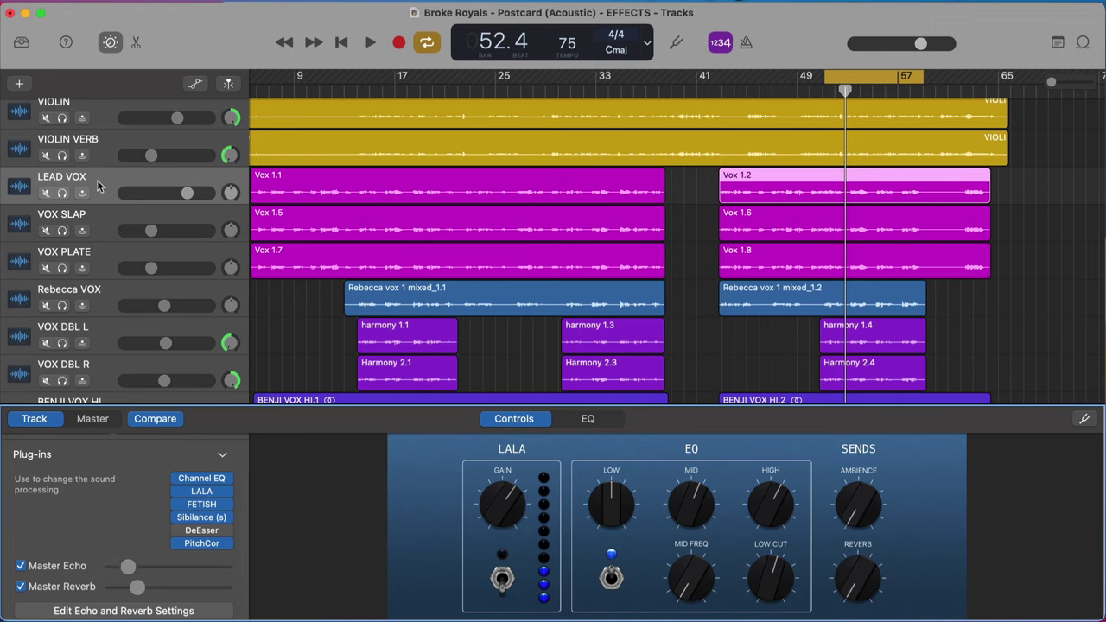
pyautogui.press('super+d')
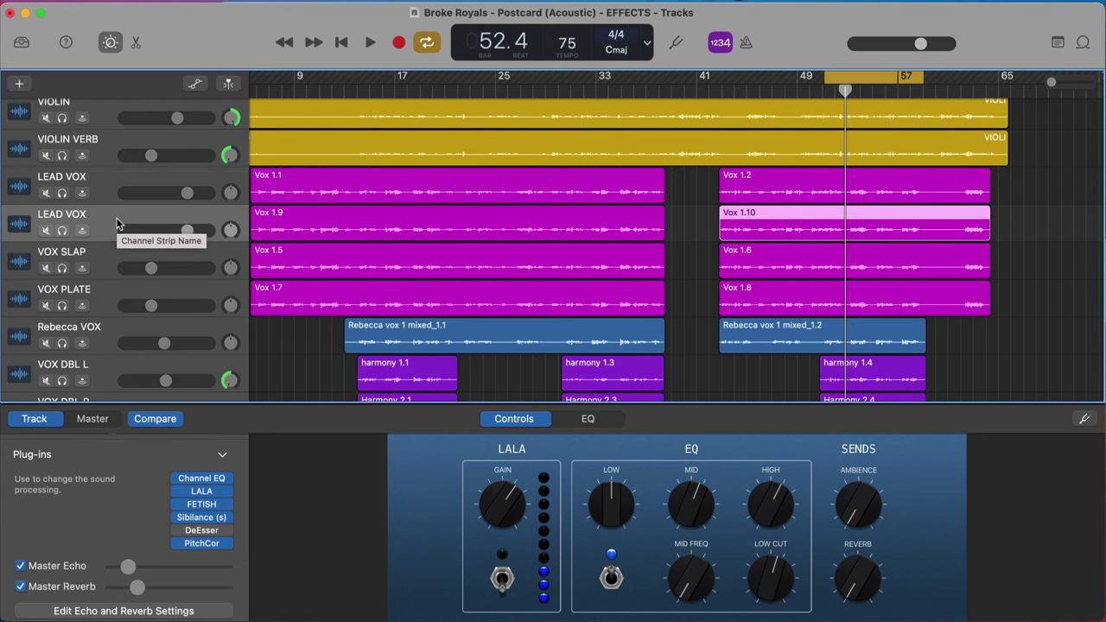
pyautogui.click(62, 230)
pyautogui.moveTo(128, 567); pyautogui.dragTo(45, 575)
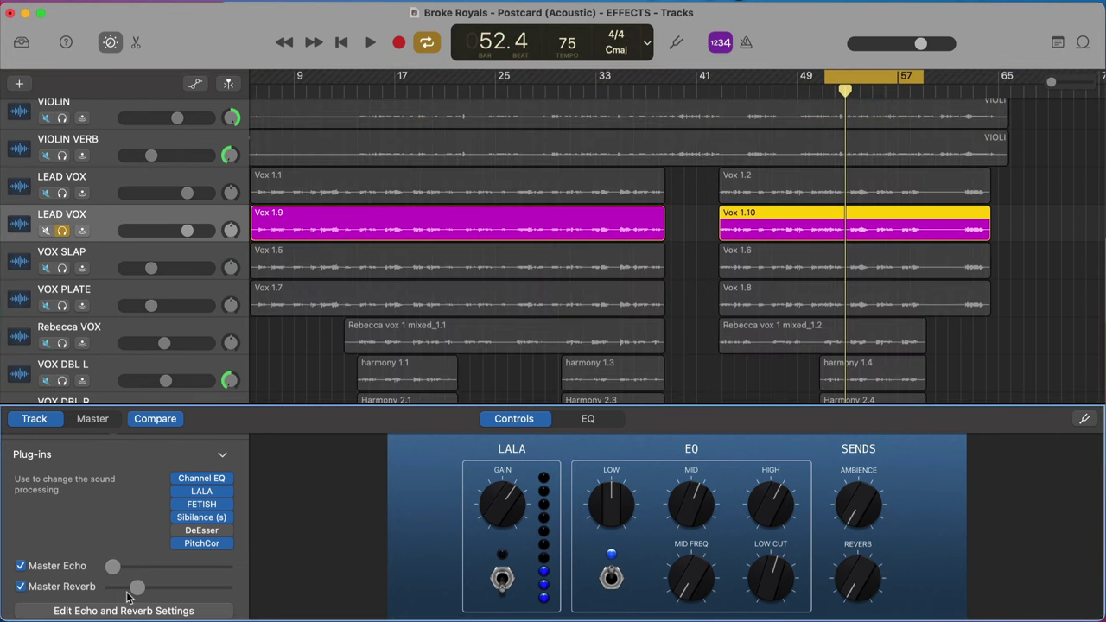
pyautogui.moveTo(135, 588); pyautogui.dragTo(104, 587)
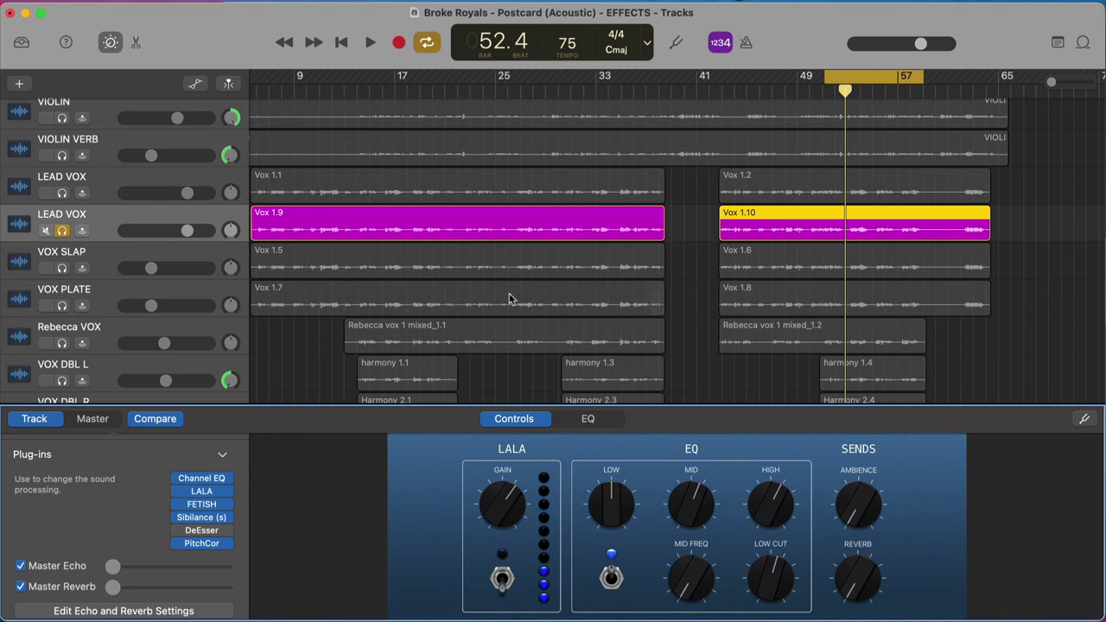
# Play back the soloed copy briefly, then bring up the sound Library.
pyautogui.press('space')
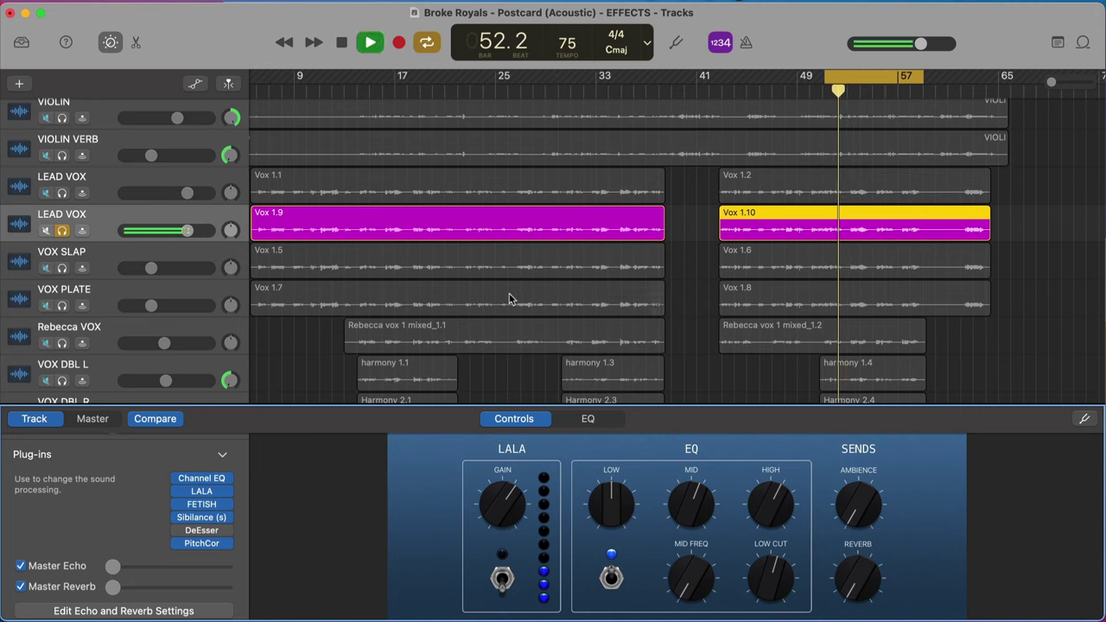
pyautogui.press('space')
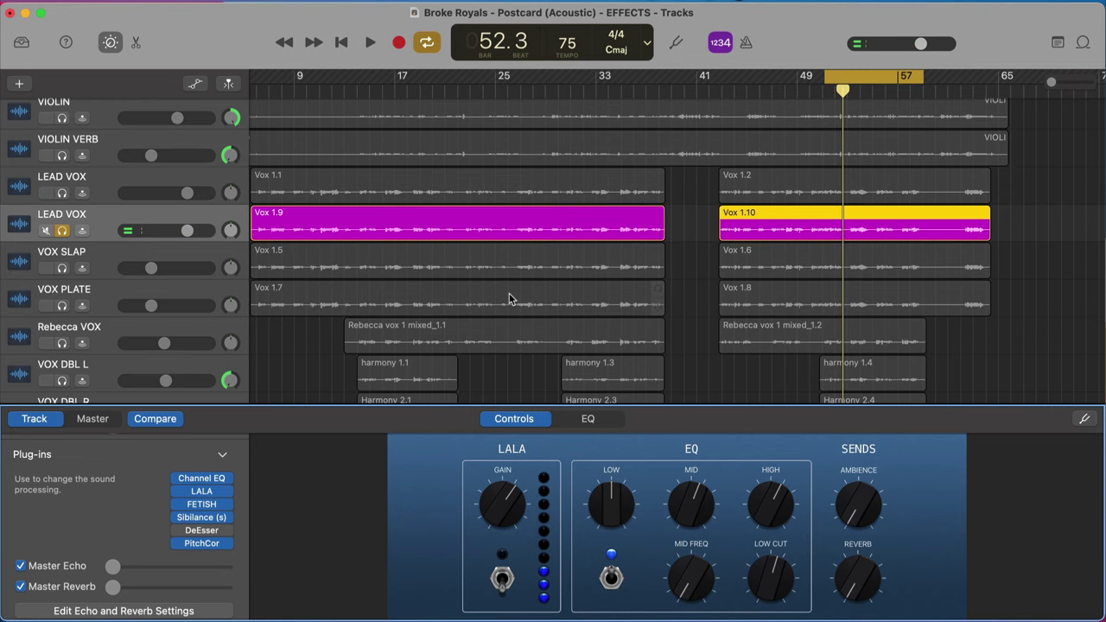
pyautogui.press('y')
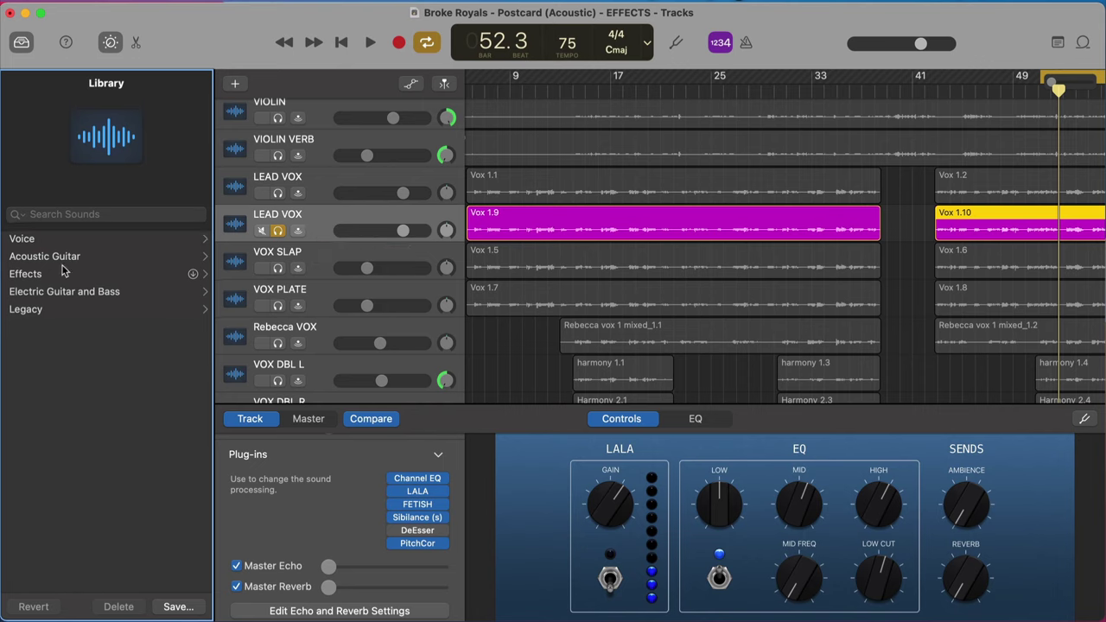
# Pick Bright Vocal from the Library's Voice category for the duplicate LEAD VOX.
pyautogui.click(25, 239)
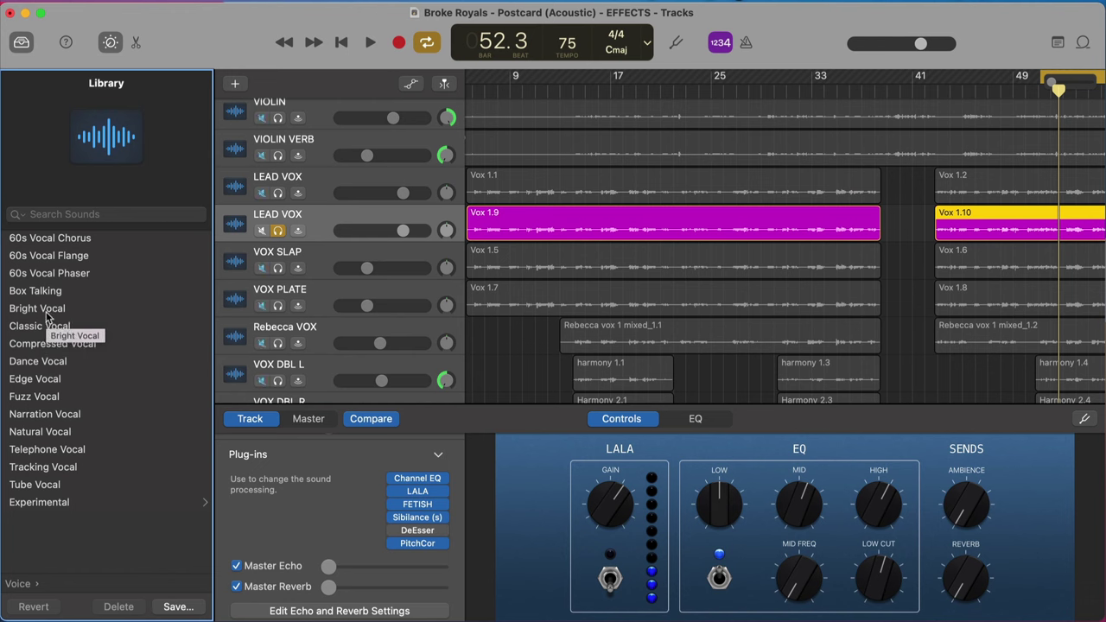
pyautogui.click(46, 313)
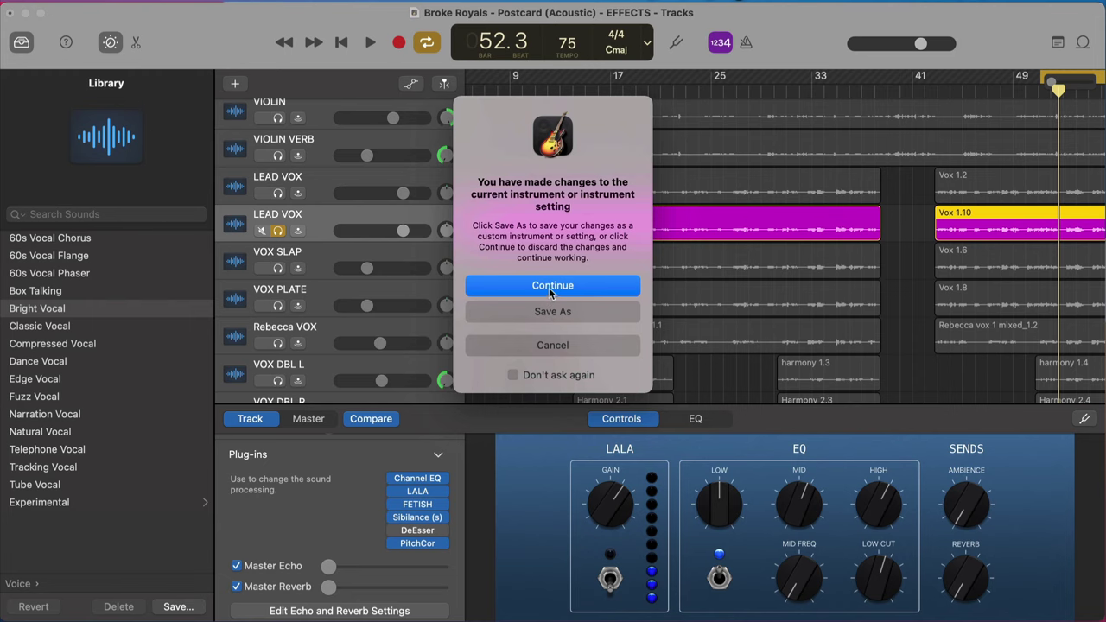
# Confirm Continue to replace the old settings with Bright Vocal, then play back to hear it.
pyautogui.click(550, 293)
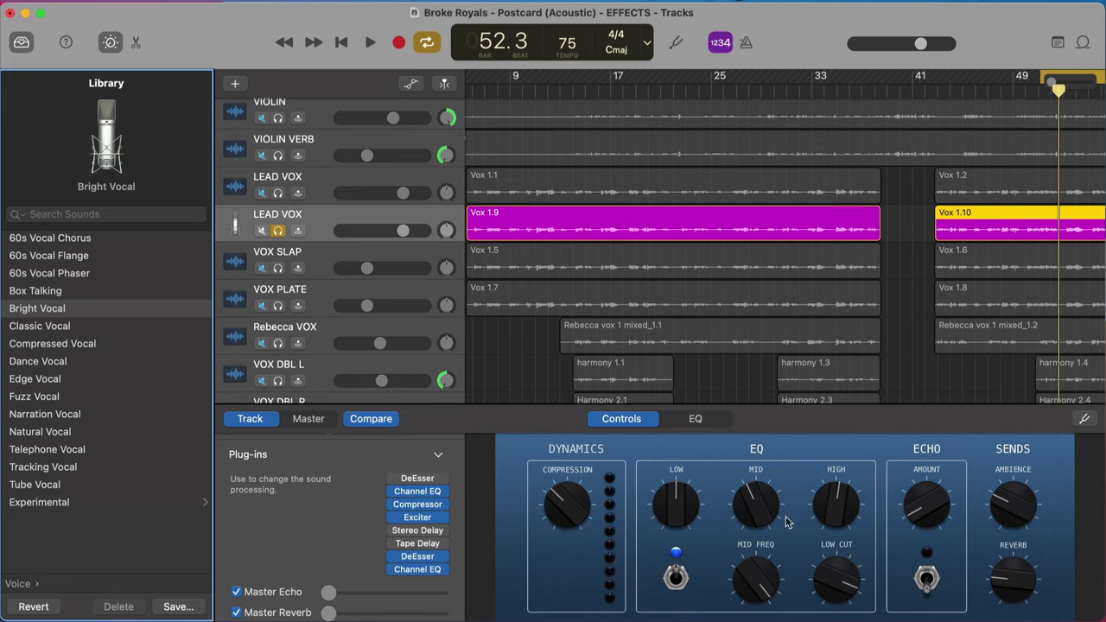
pyautogui.moveTo(423, 518)
pyautogui.moveTo(423, 570)
pyautogui.press('space')
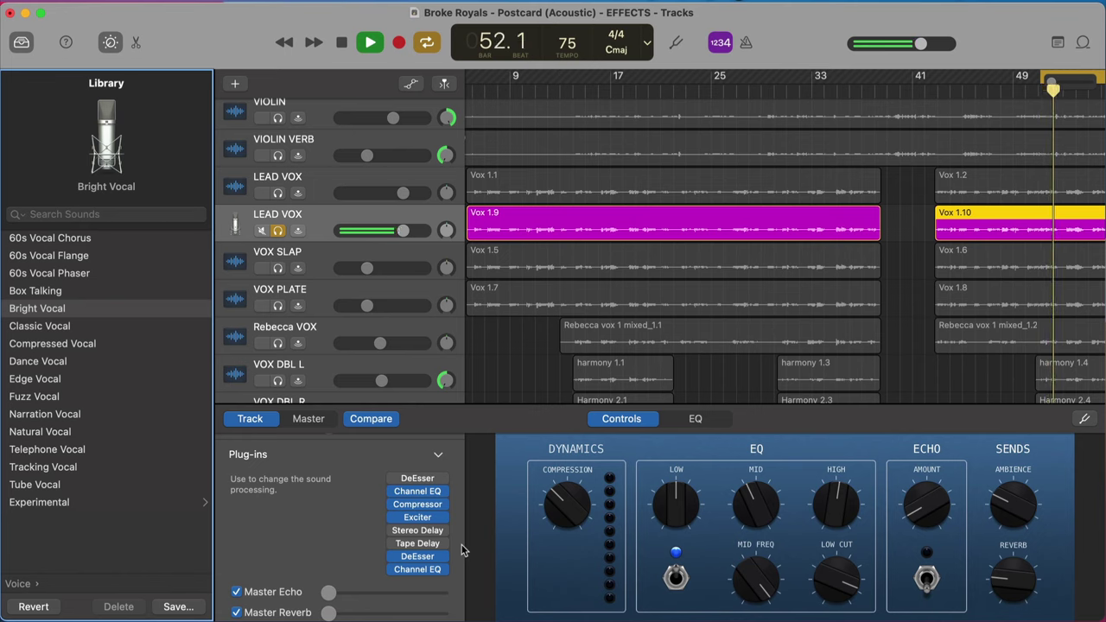
pyautogui.press('space')
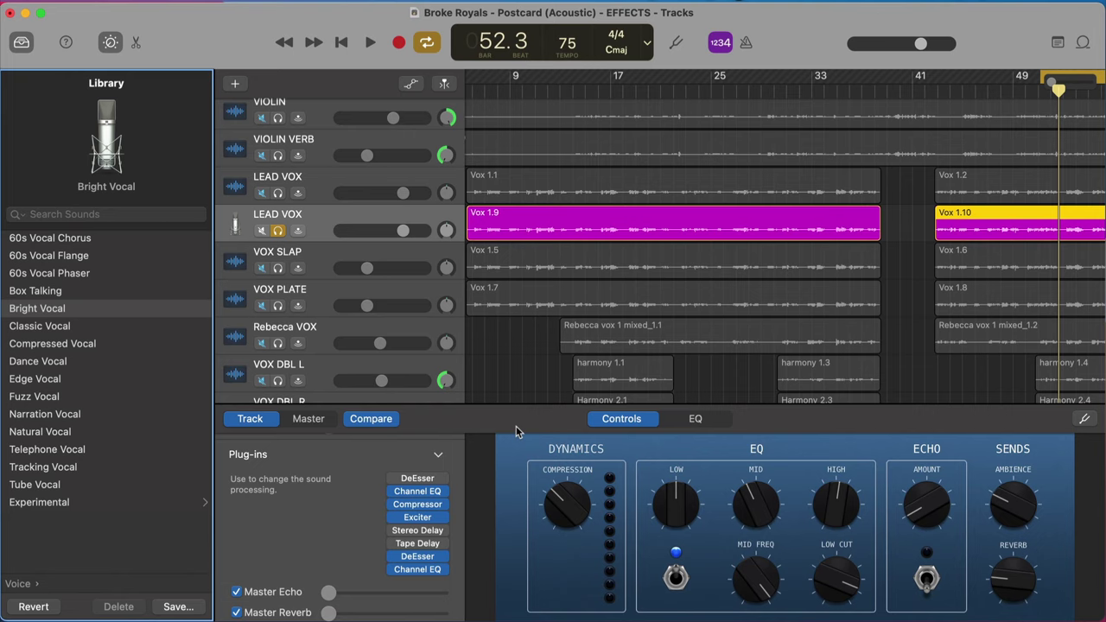
pyautogui.moveTo(422, 495)
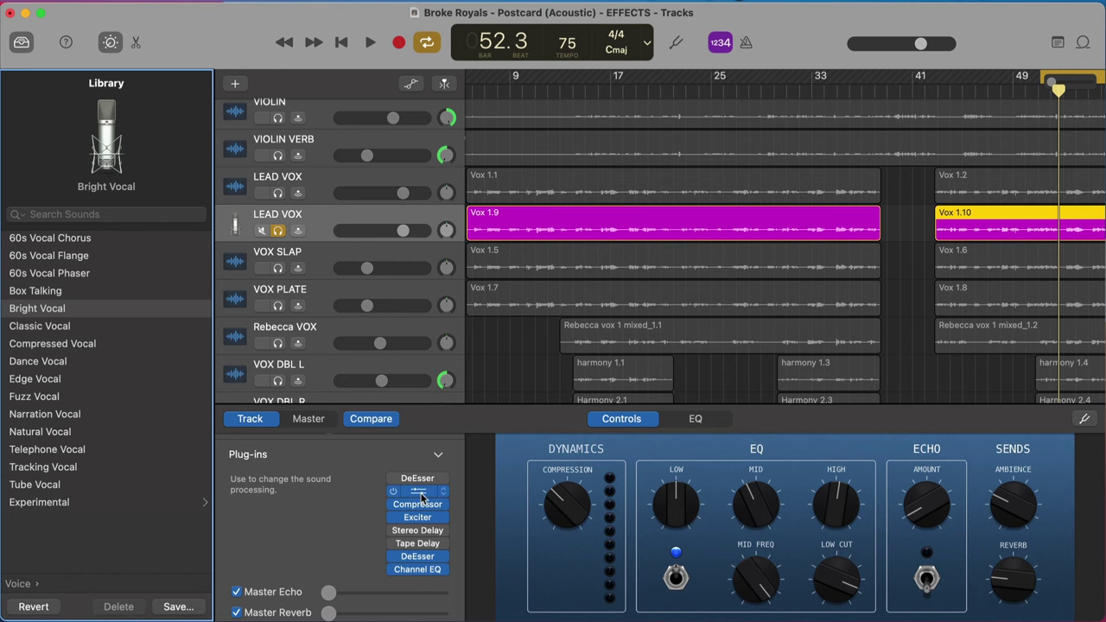
pyautogui.click(419, 492)
pyautogui.moveTo(524, 378); pyautogui.dragTo(605, 380)
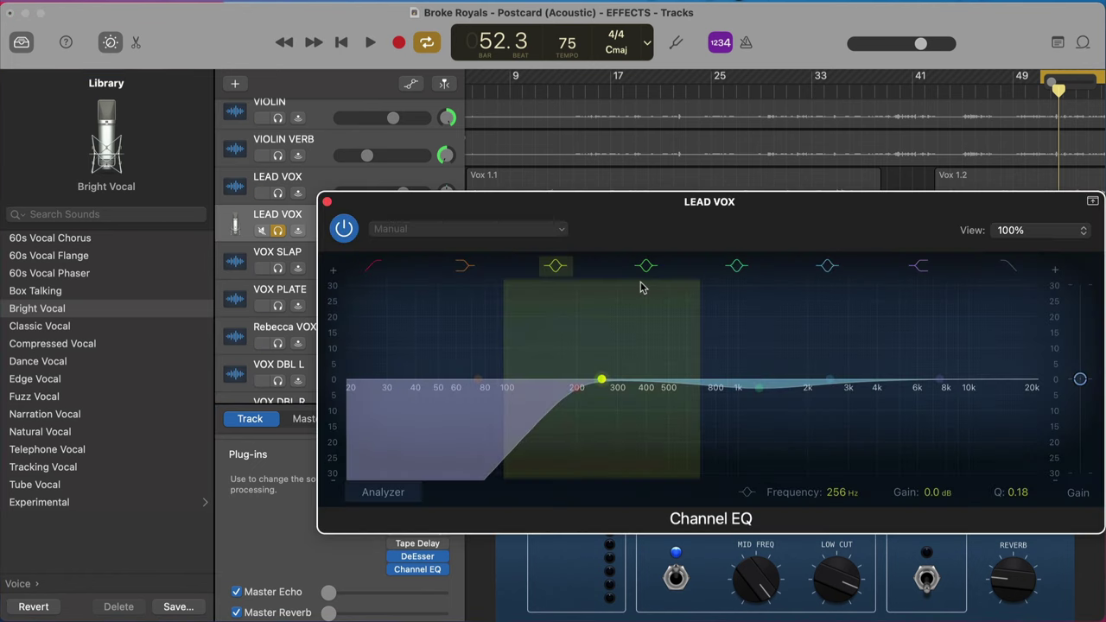
pyautogui.moveTo(647, 242); pyautogui.dragTo(610, 242)
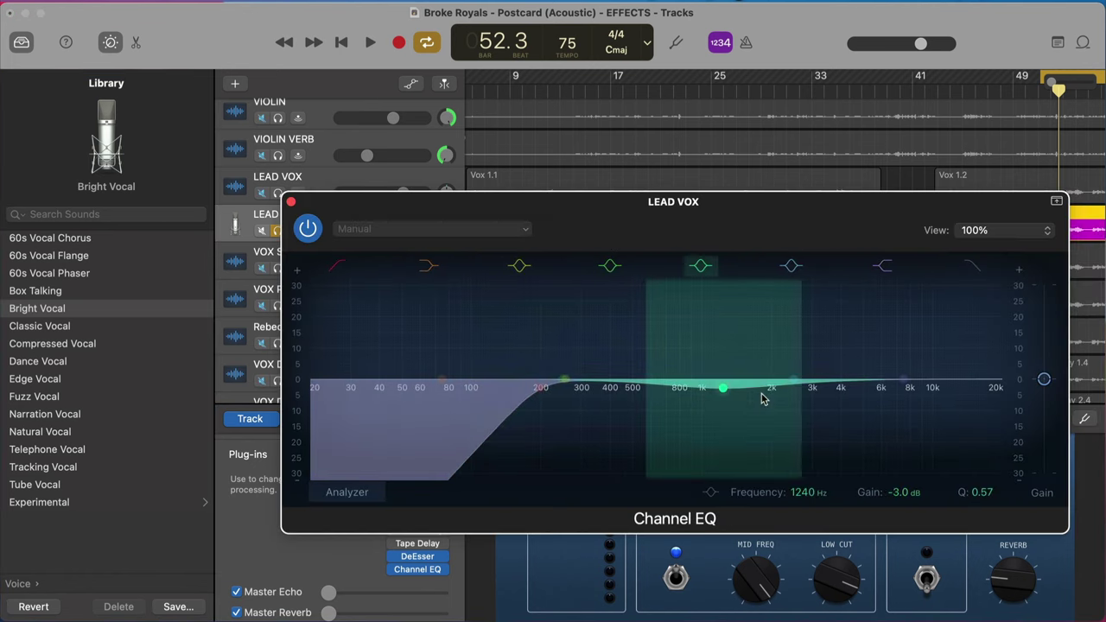
pyautogui.click(291, 203)
pyautogui.click(422, 503)
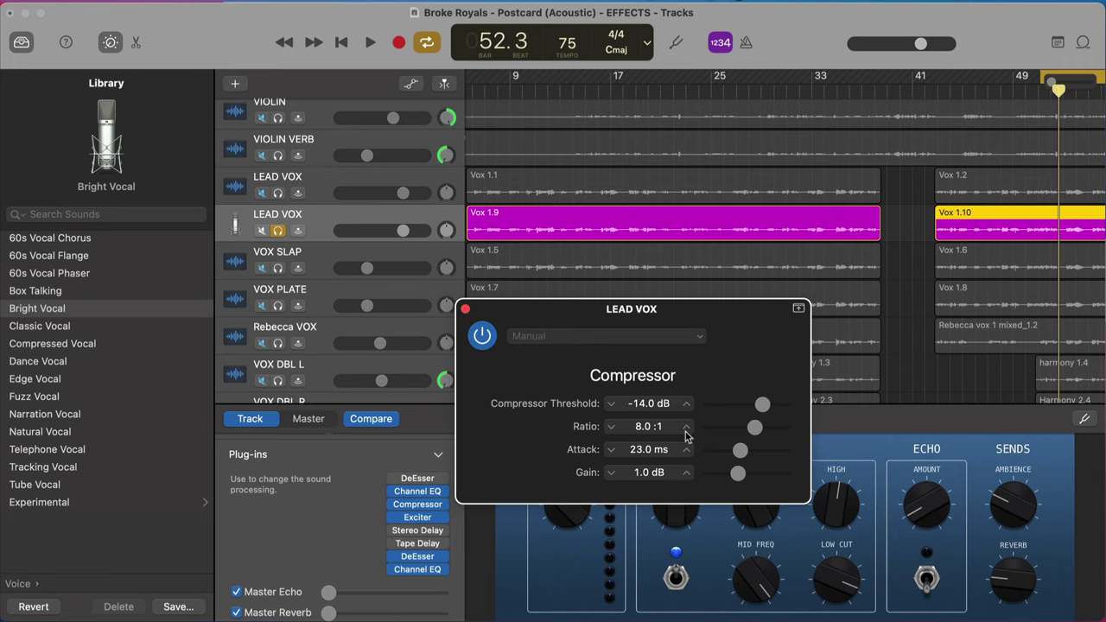
pyautogui.click(465, 309)
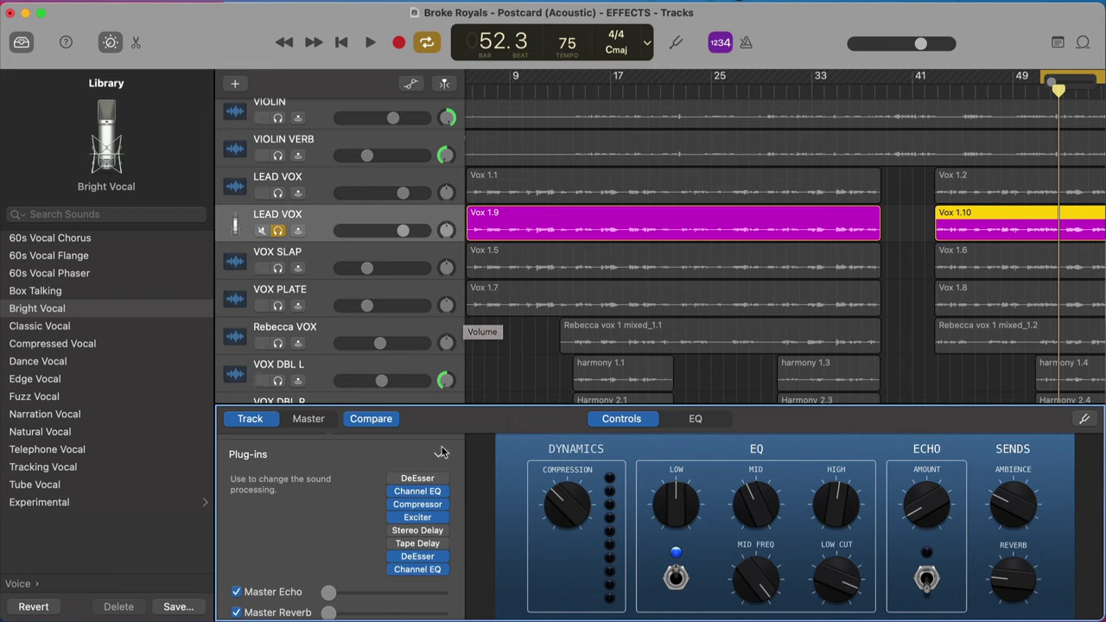
# Route the duplicate's master send to Reverb → Large Plate, raise it high, and audition it.
pyautogui.scroll(-2, 350, 503)
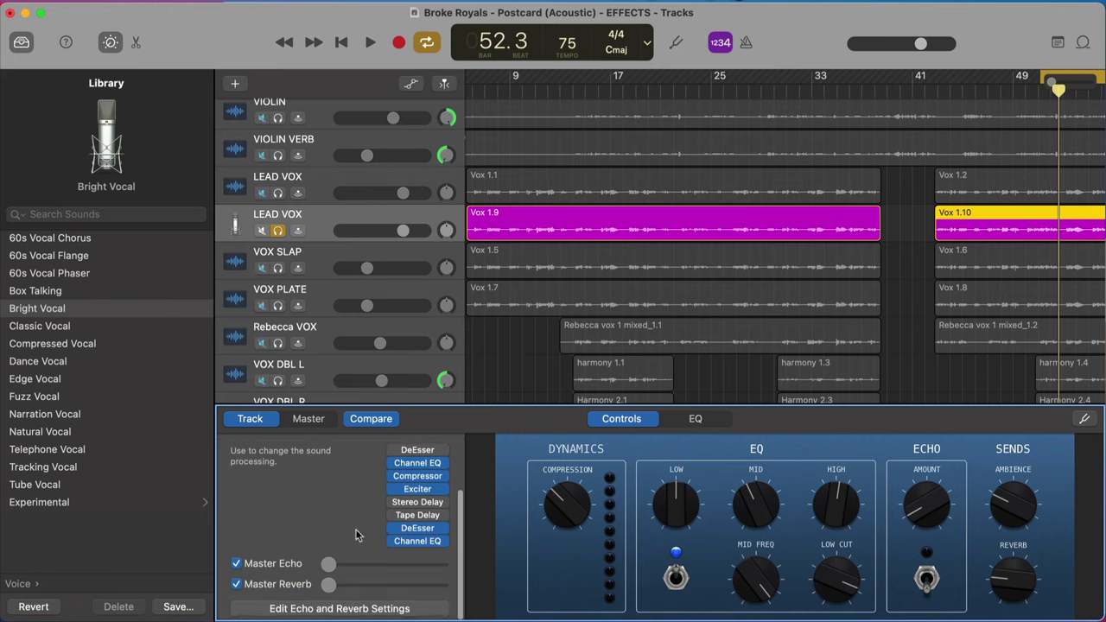
pyautogui.click(357, 611)
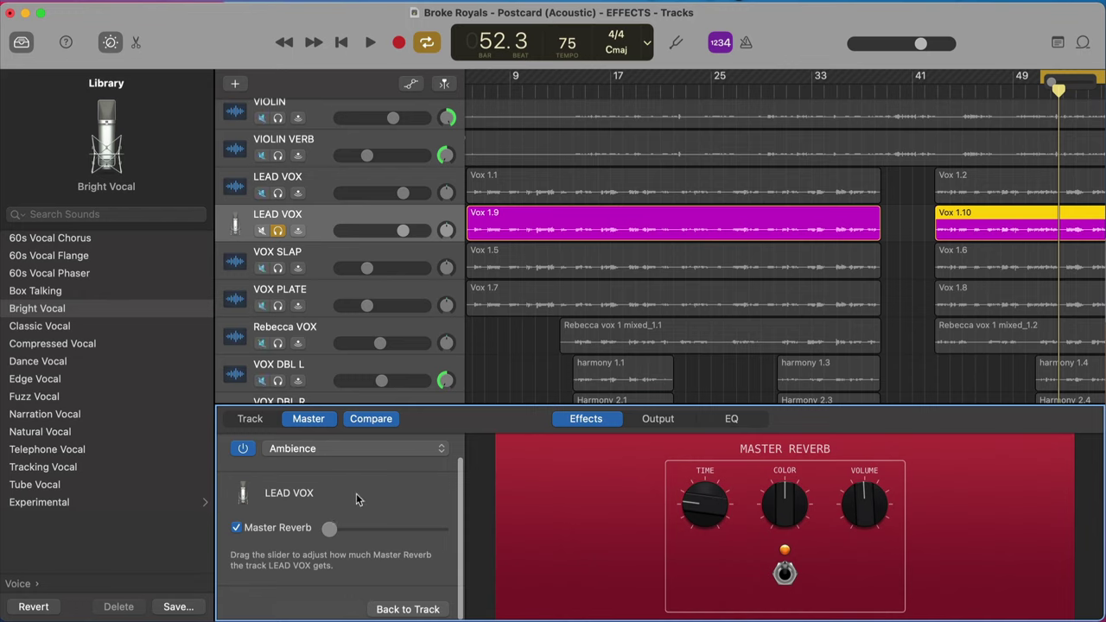
pyautogui.click(334, 456)
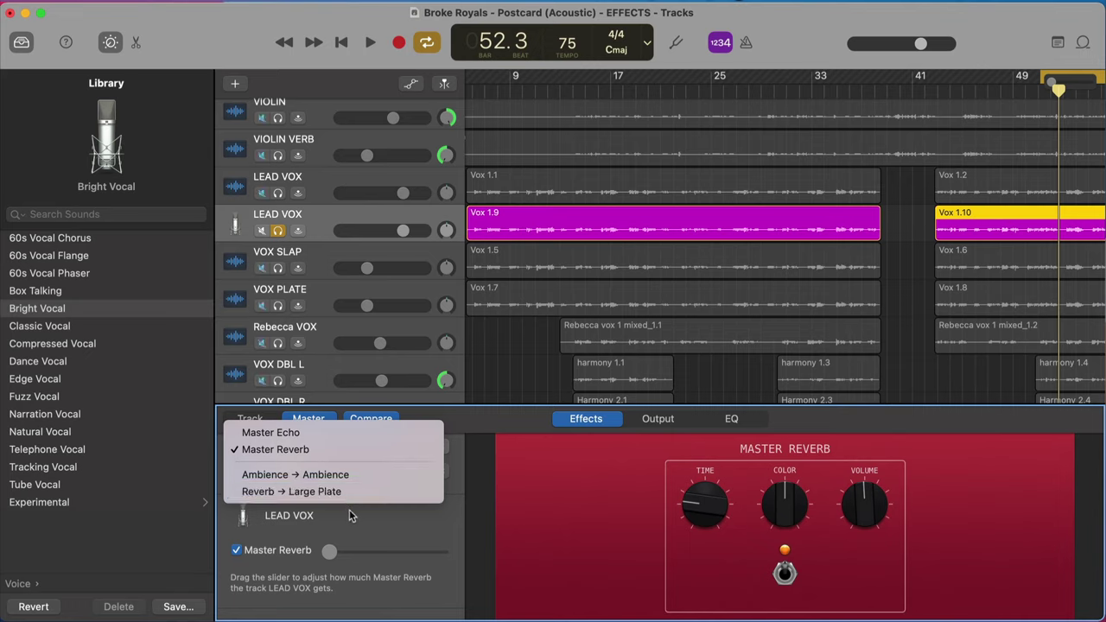
pyautogui.click(355, 514)
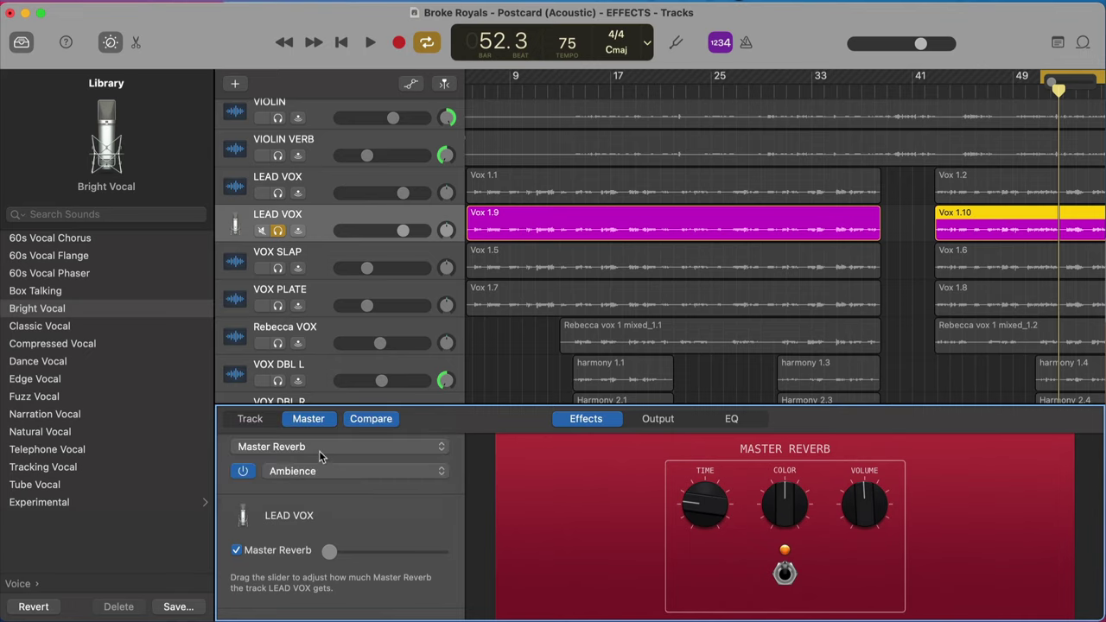
pyautogui.click(319, 448)
pyautogui.click(311, 492)
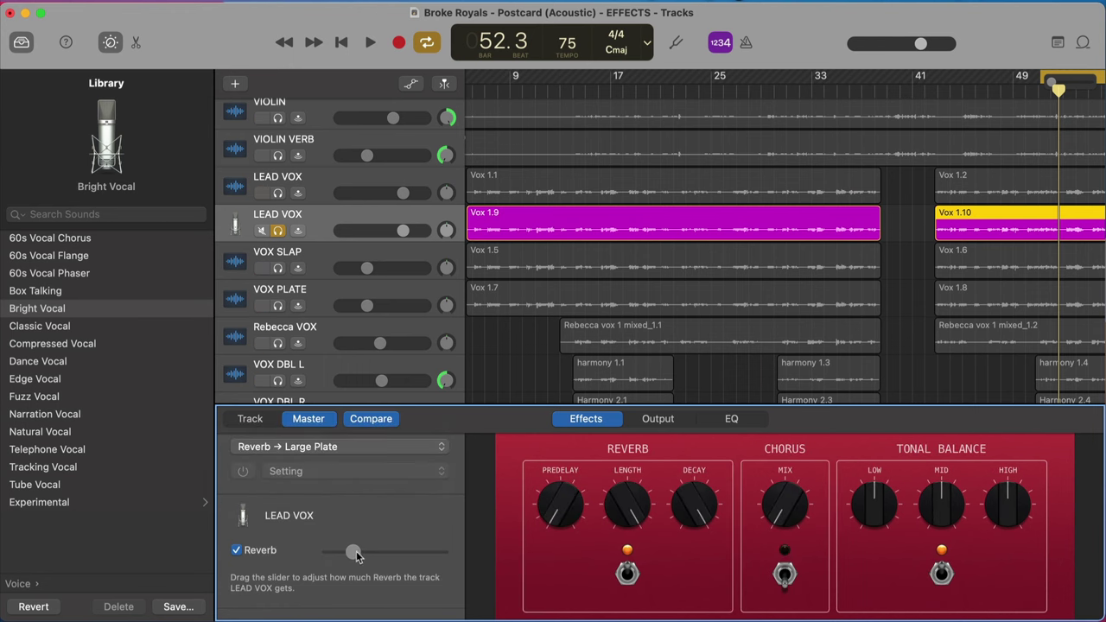
pyautogui.moveTo(354, 556); pyautogui.dragTo(424, 556)
pyautogui.press('space')
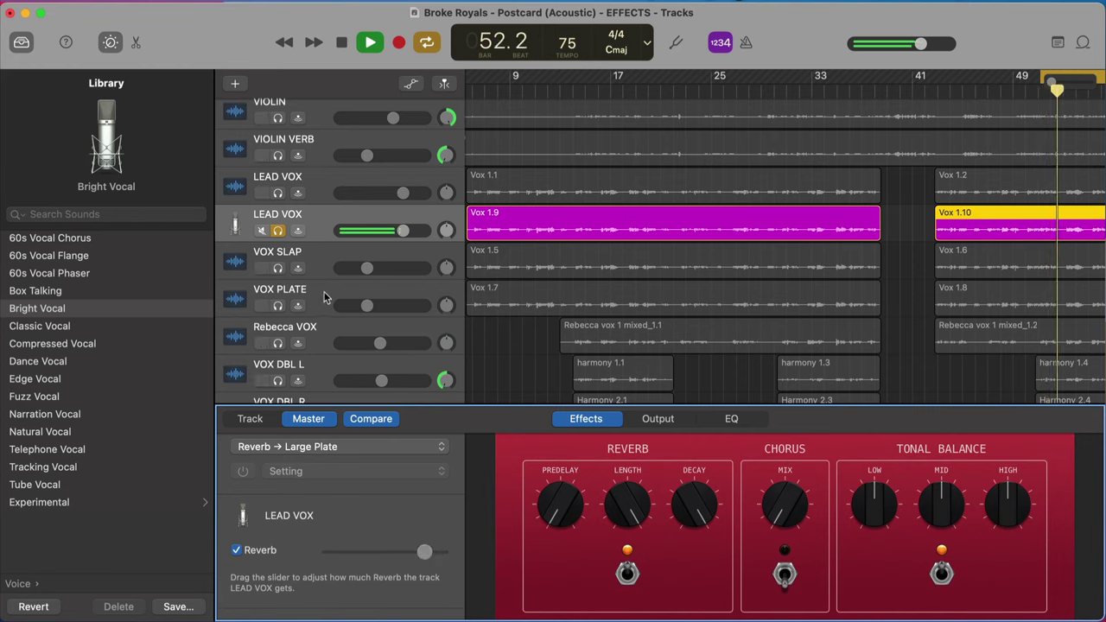
pyautogui.press('space')
# Move the solo from the duplicate LEAD VOX to VOX PLATE and play it back for comparison.
pyautogui.click(277, 305)
pyautogui.click(277, 230)
pyautogui.click(316, 304)
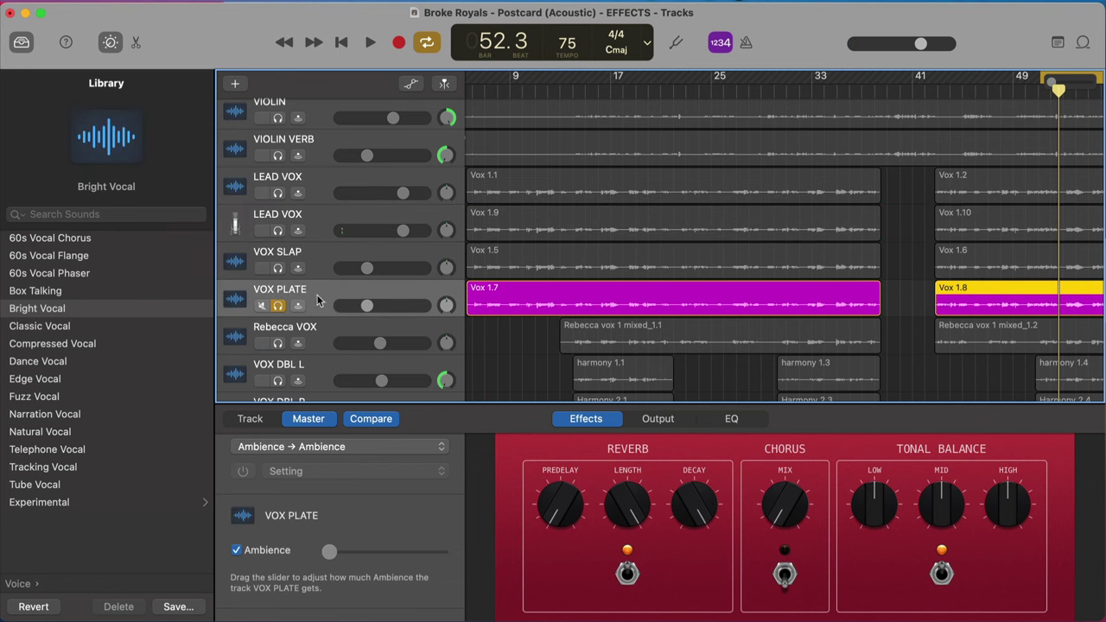
pyautogui.press('s')
pyautogui.press('space')
pyautogui.press('s')
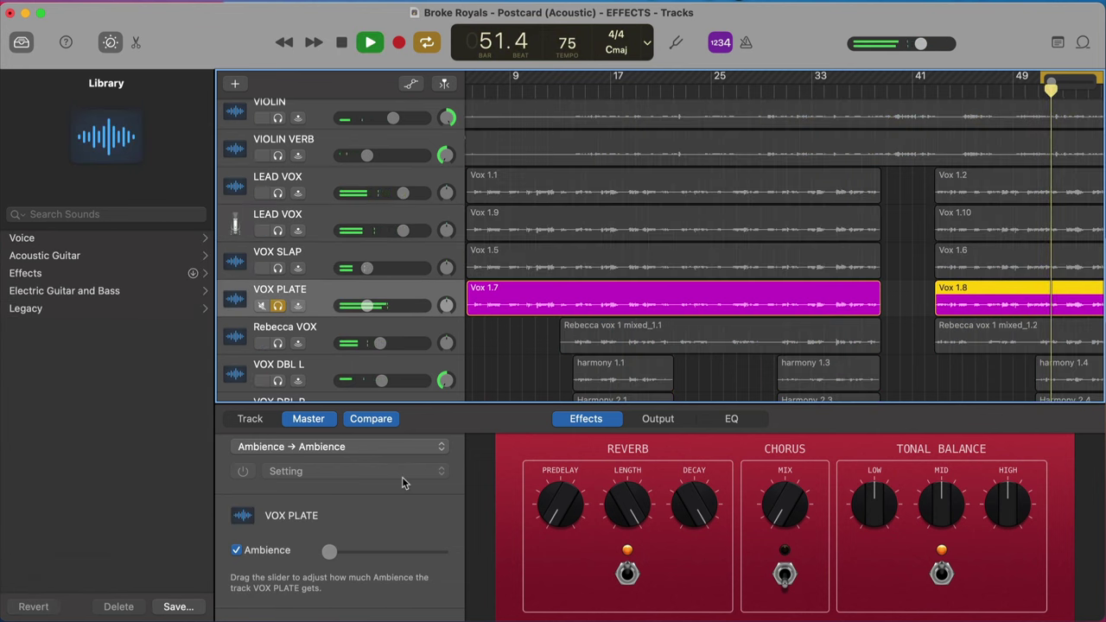
pyautogui.press('space')
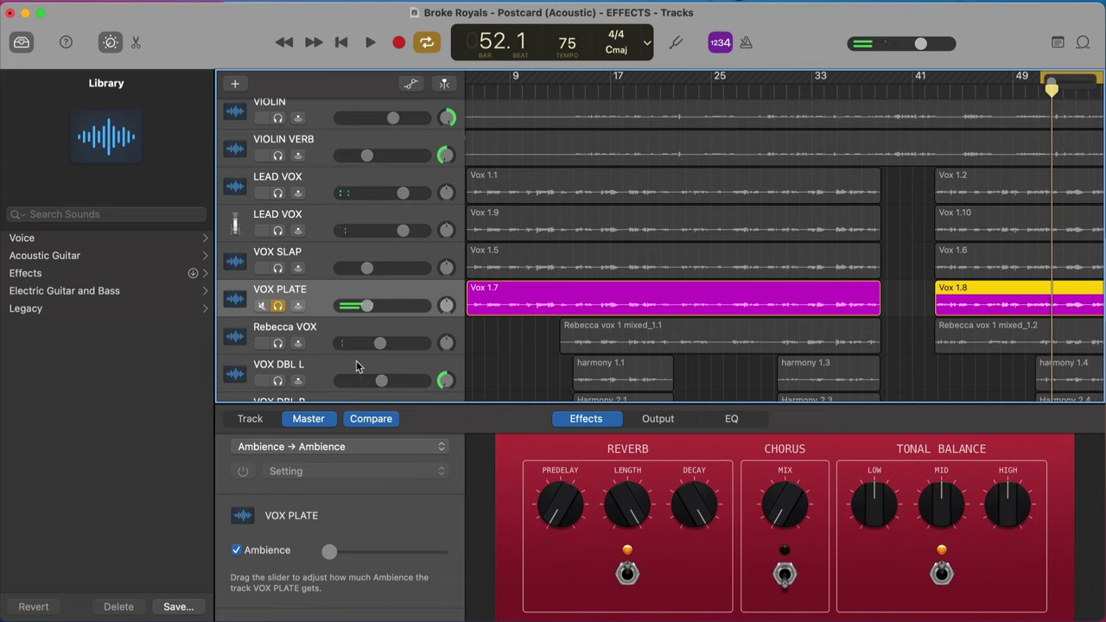
# Unsolo VOX PLATE, select the duplicate LEAD VOX, and show its Reverb → Large Plate send.
pyautogui.click(277, 305)
pyautogui.click(325, 216)
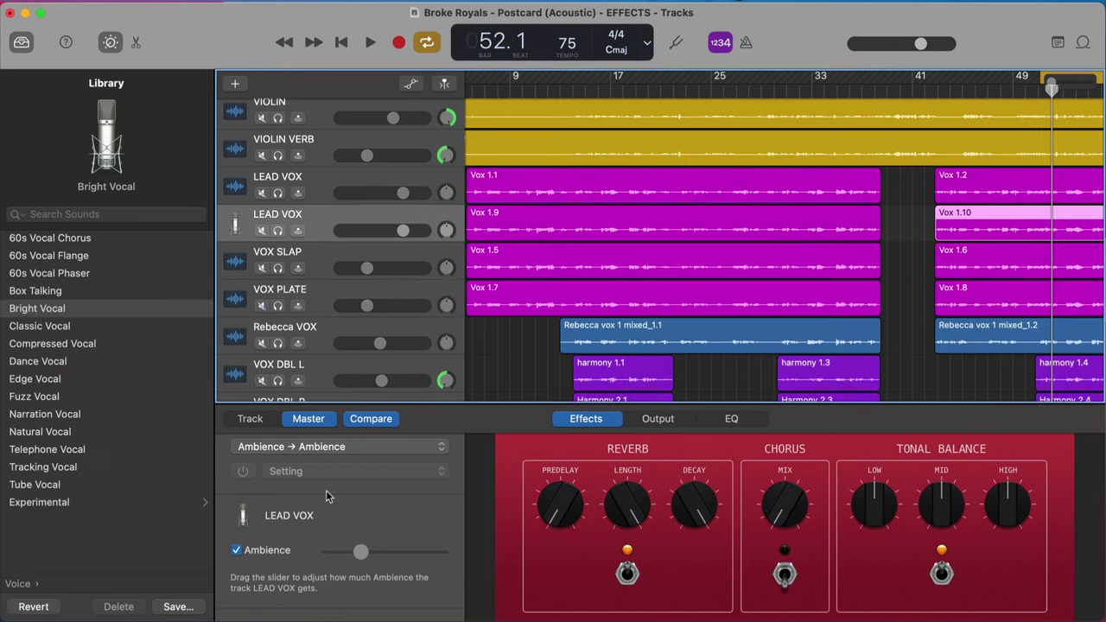
pyautogui.click(340, 448)
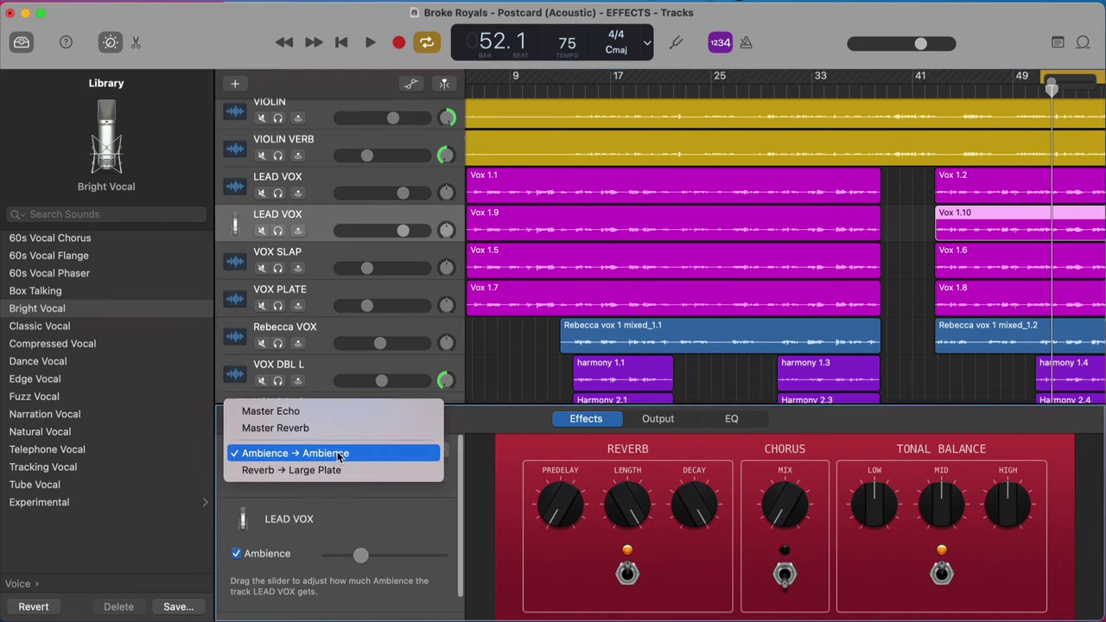
pyautogui.click(342, 469)
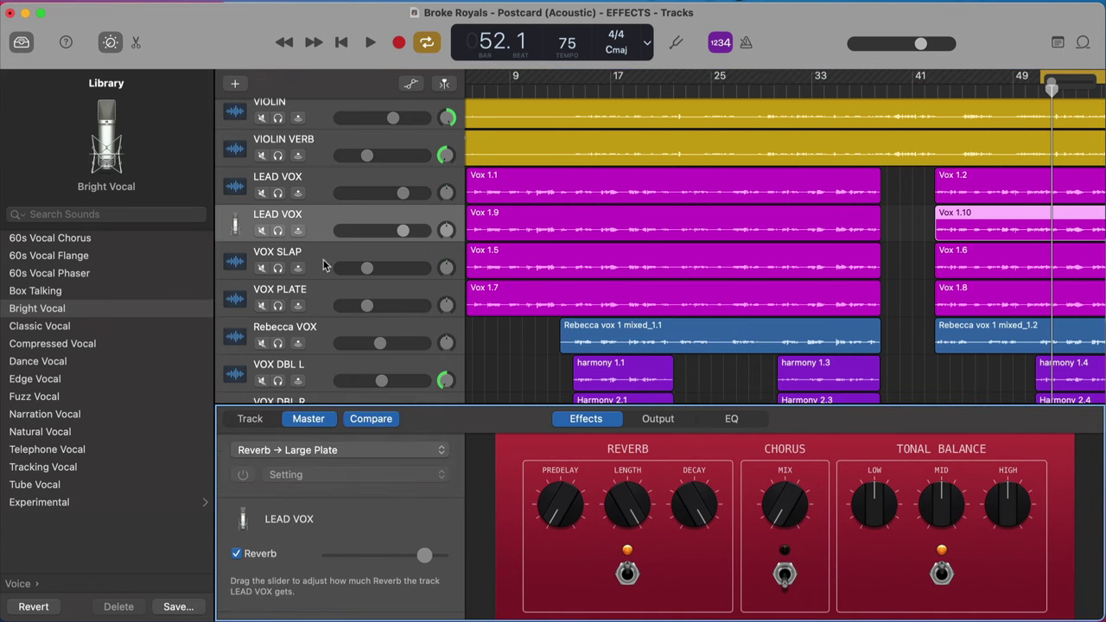
# Solo the duplicate LEAD VOX and show its own plug-ins and track controls.
pyautogui.press('s')
pyautogui.click(324, 197)
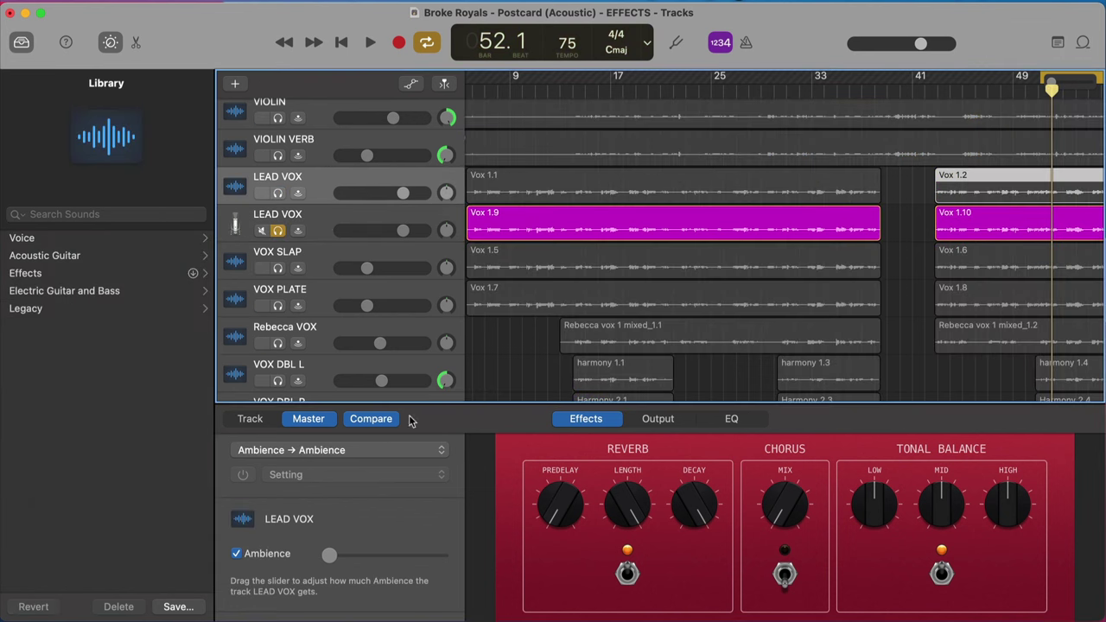
pyautogui.click(250, 418)
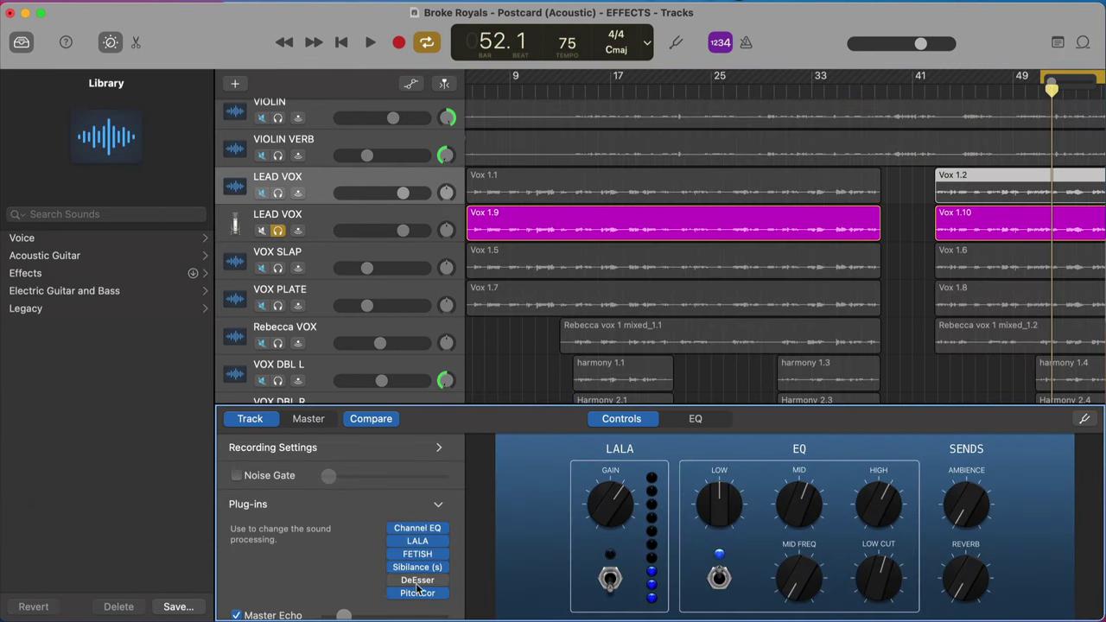
pyautogui.click(317, 218)
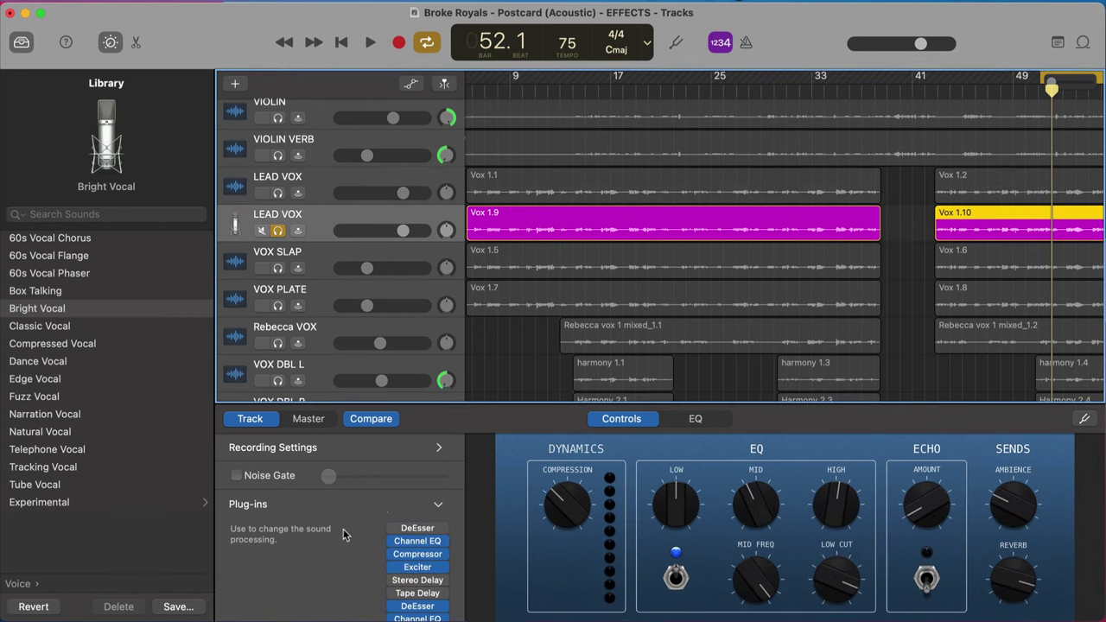
# Turn the duplicate's Smart Controls SENDS Reverb knob down in two moves.
pyautogui.scroll(-2, 343, 531)
pyautogui.scroll(-1, 343, 529)
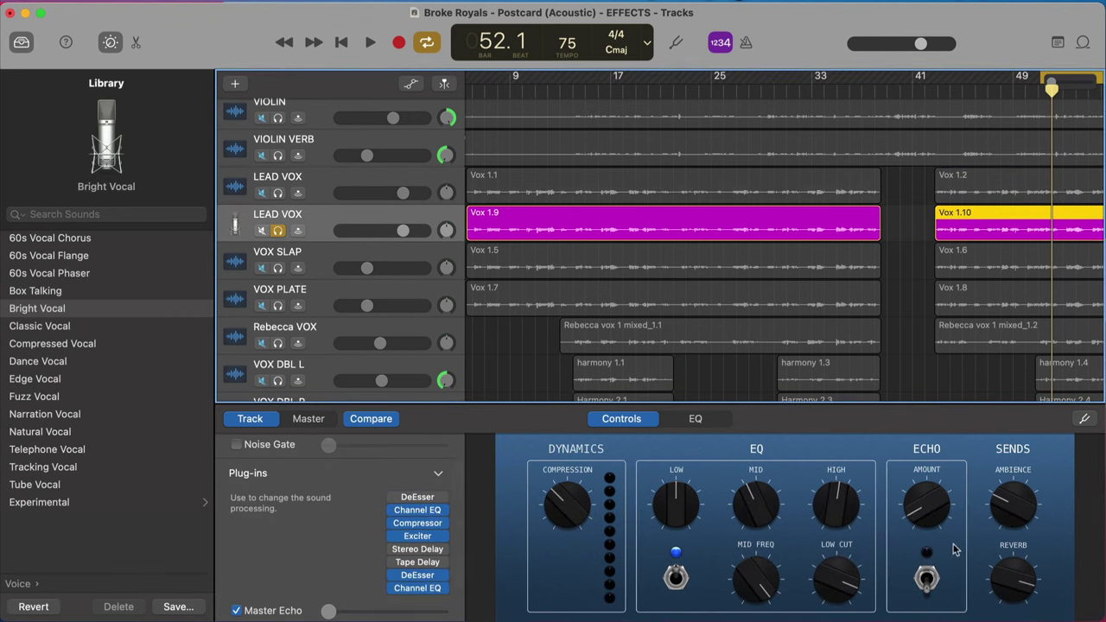
pyautogui.moveTo(398, 556)
pyautogui.scroll(-2, 349, 502)
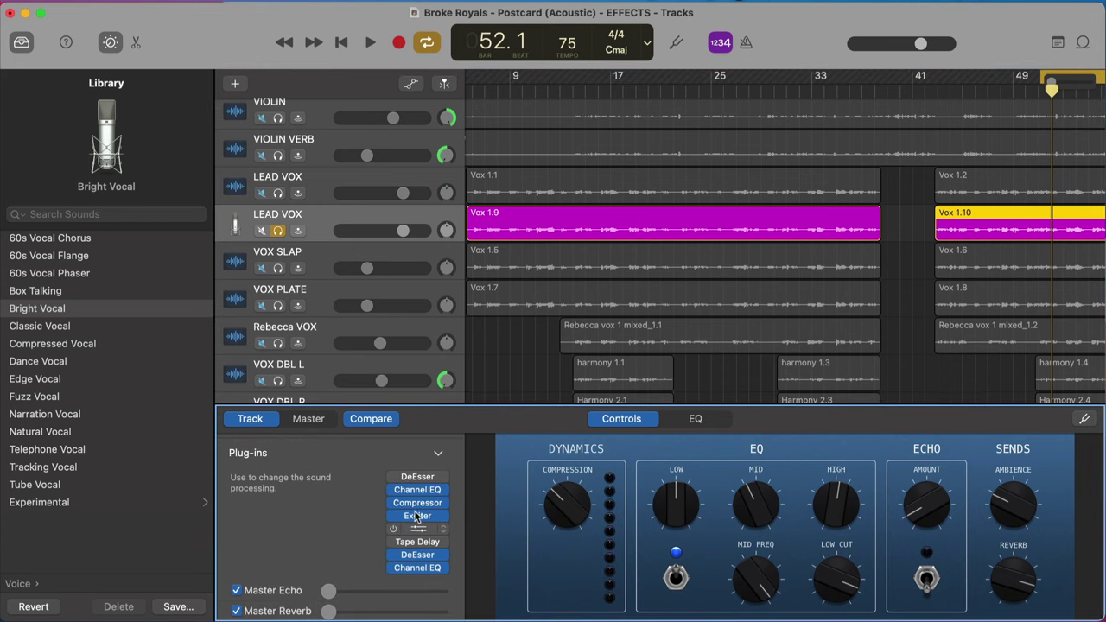
pyautogui.moveTo(433, 517)
pyautogui.moveTo(1005, 588); pyautogui.dragTo(1005, 610)
pyautogui.moveTo(1016, 570); pyautogui.dragTo(998, 595)
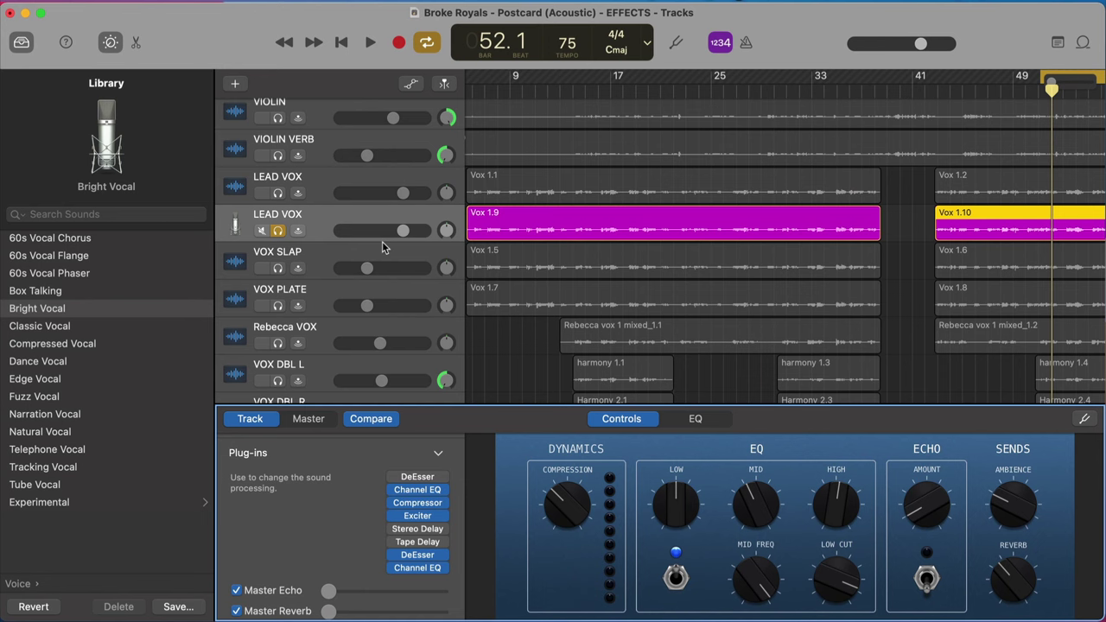
# Look over VOX SLAP and VOX PLATE, then open Edit Echo and Reverb Settings for the duplicate LEAD VOX.
pyautogui.click(324, 259)
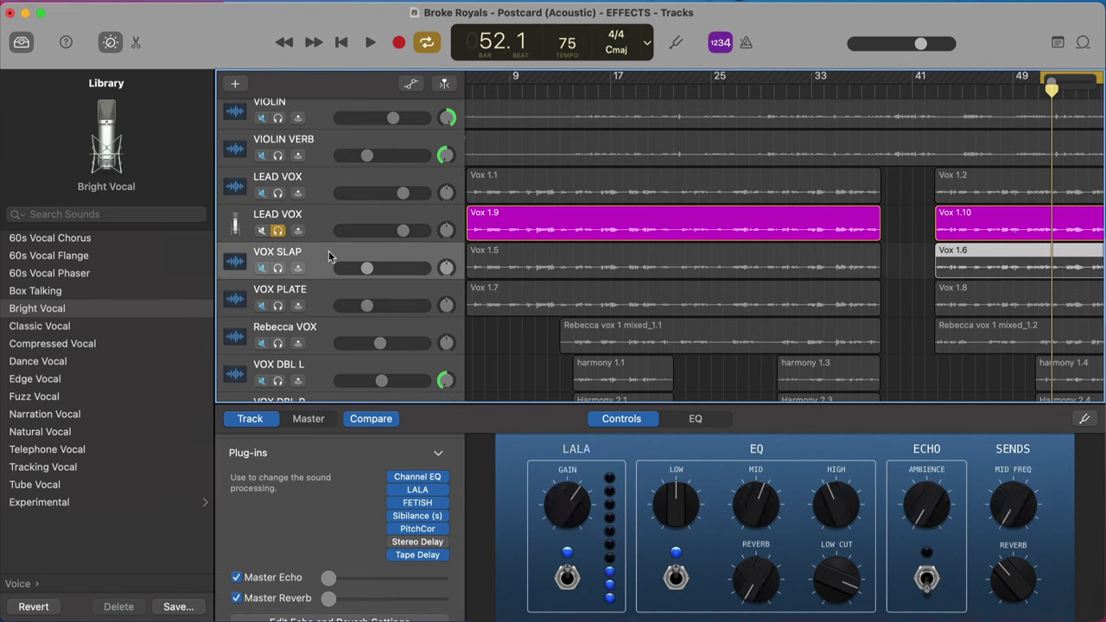
pyautogui.click(313, 292)
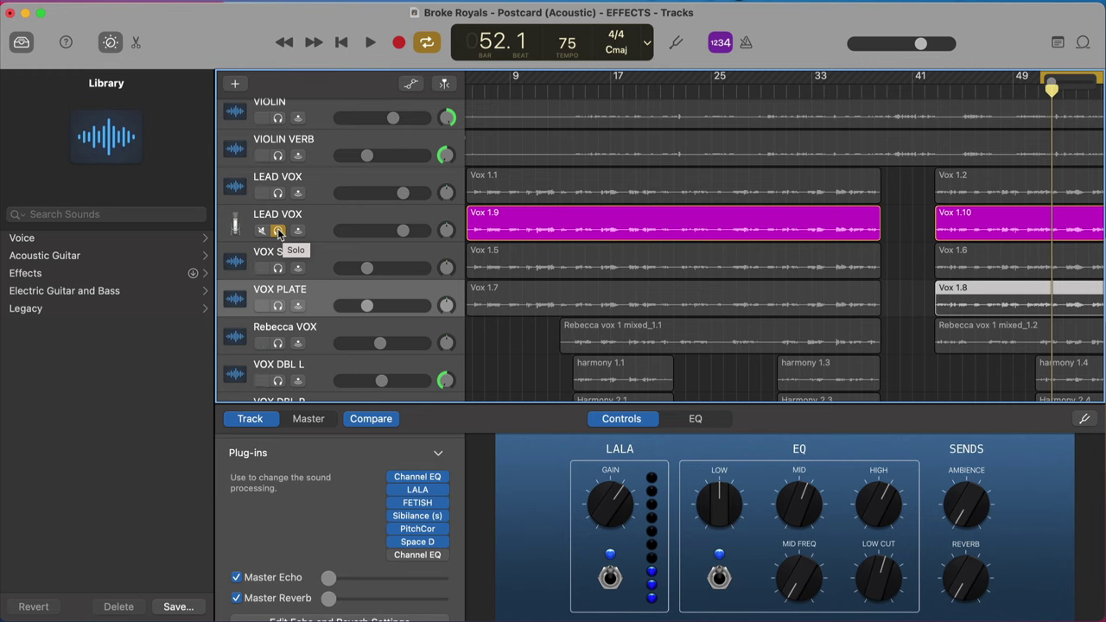
pyautogui.click(321, 223)
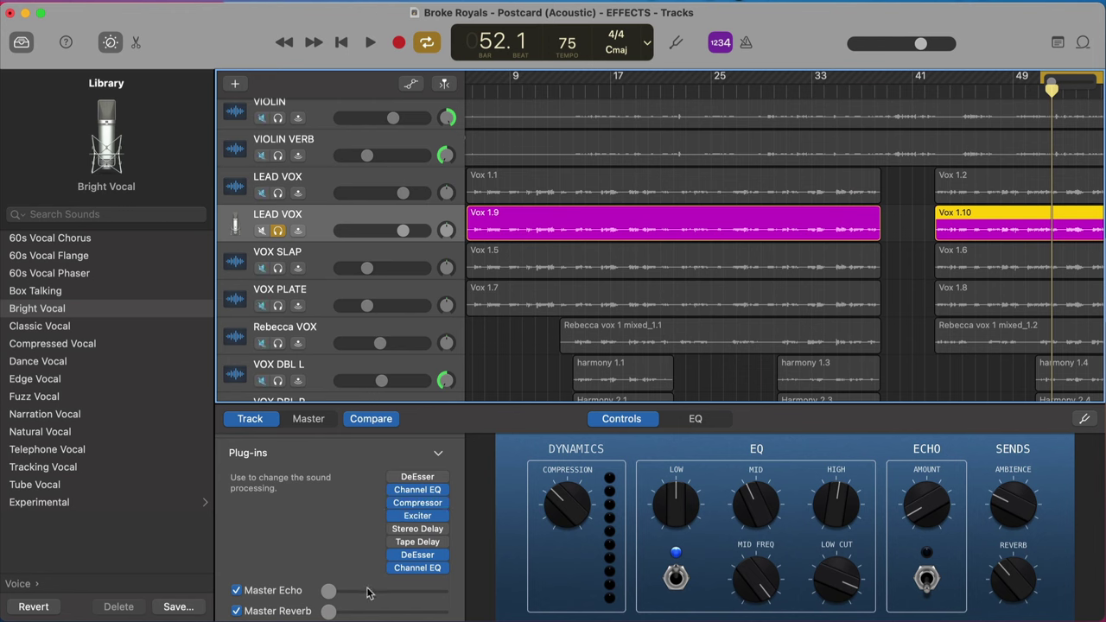
pyautogui.scroll(-2, 321, 529)
pyautogui.click(337, 603)
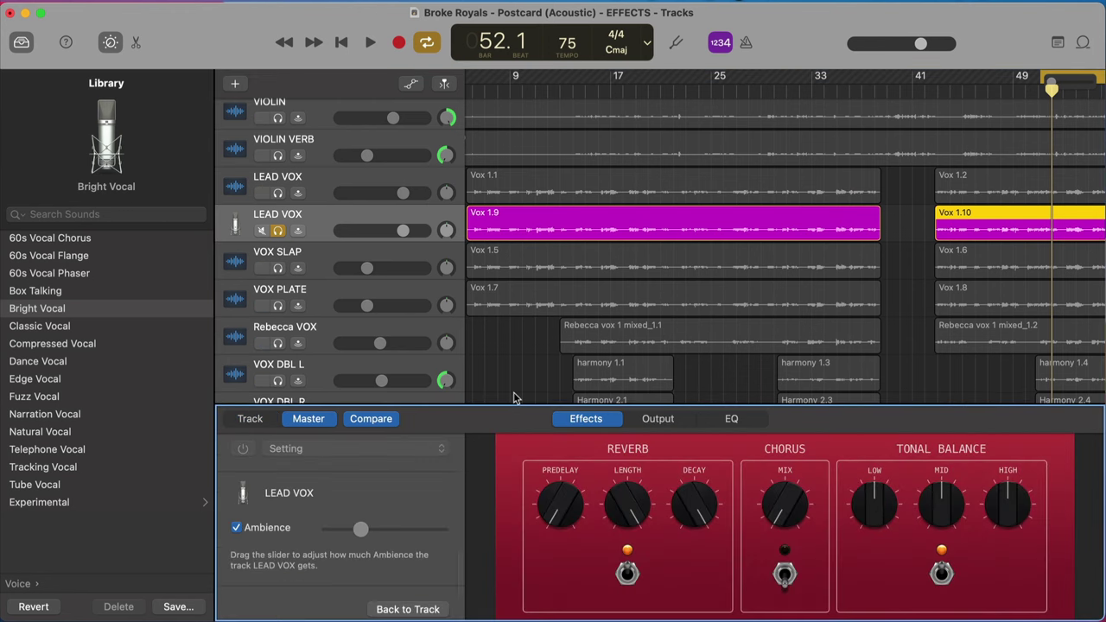
# Select and solo VOX PLATE, power on its last Channel EQ slot, and close the EQ window.
pyautogui.click(324, 256)
pyautogui.click(283, 303)
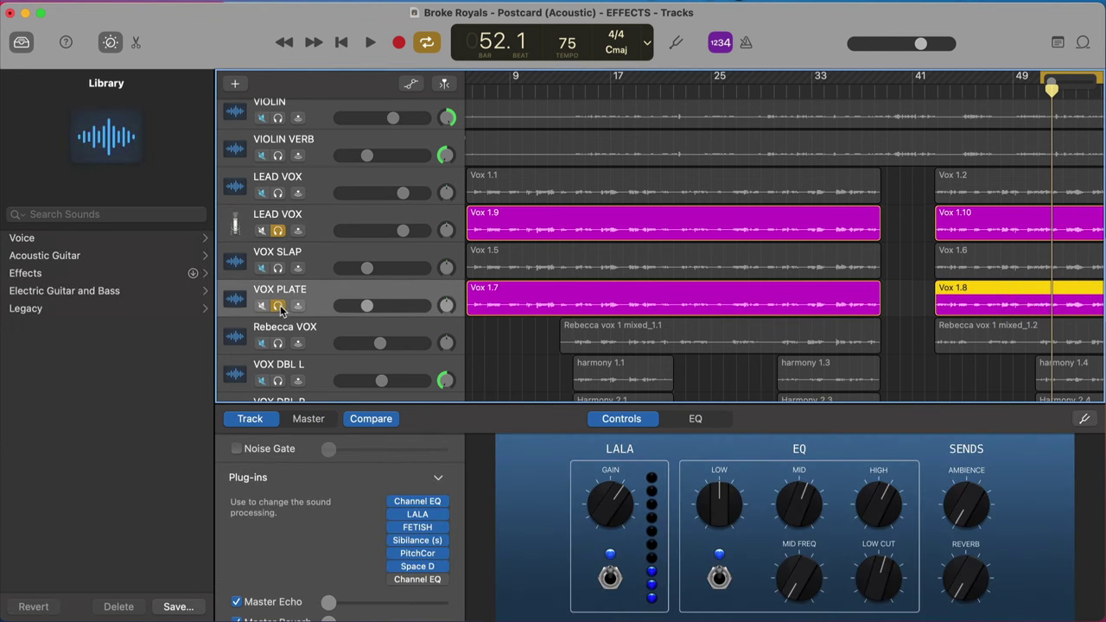
pyautogui.click(416, 579)
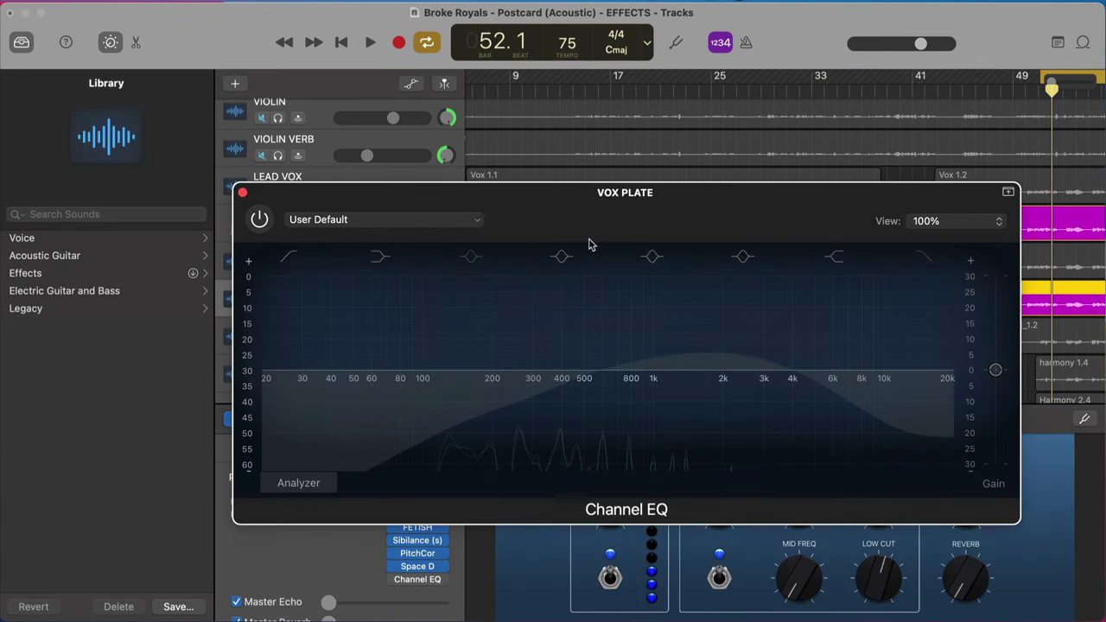
pyautogui.click(260, 219)
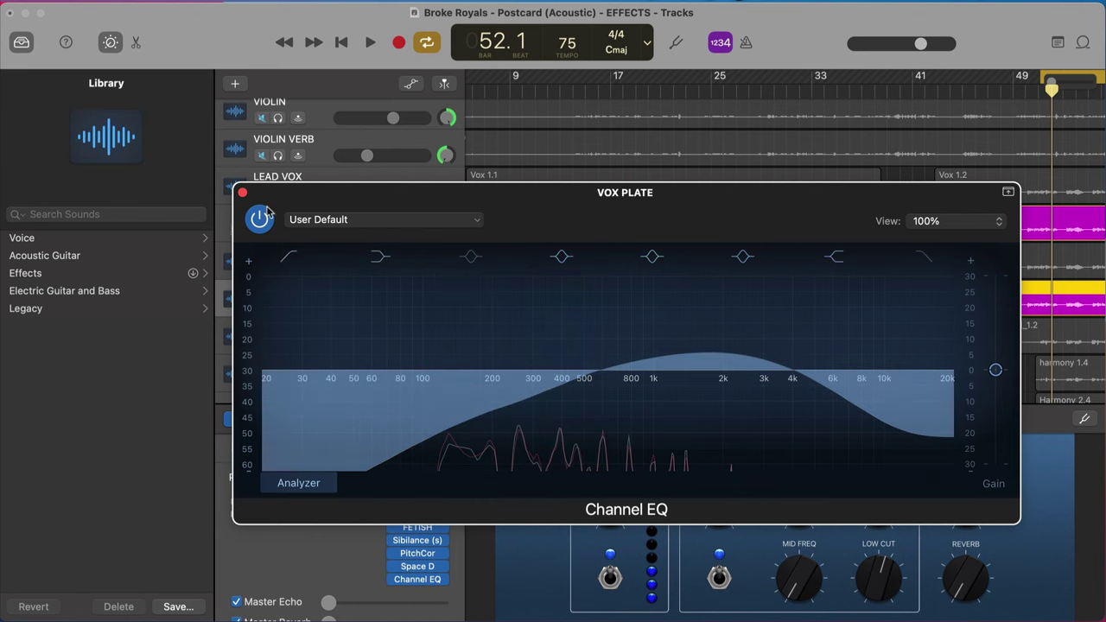
pyautogui.click(242, 192)
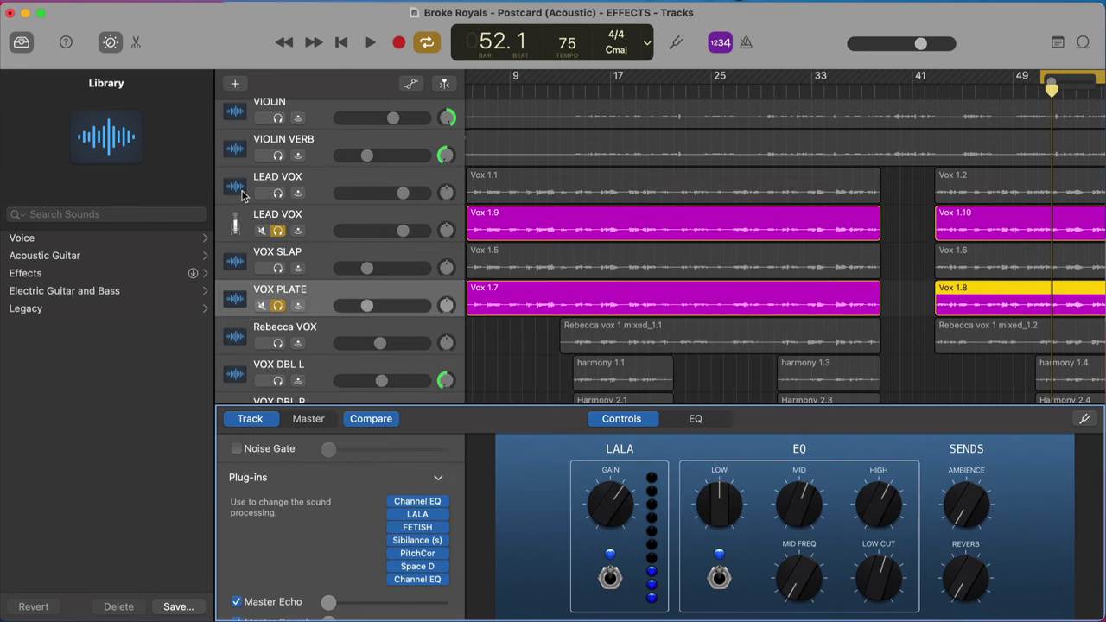
# Set the duplicate LEAD VOX's master reverb to Large Plate and raise its Reverb slider.
pyautogui.click(324, 225)
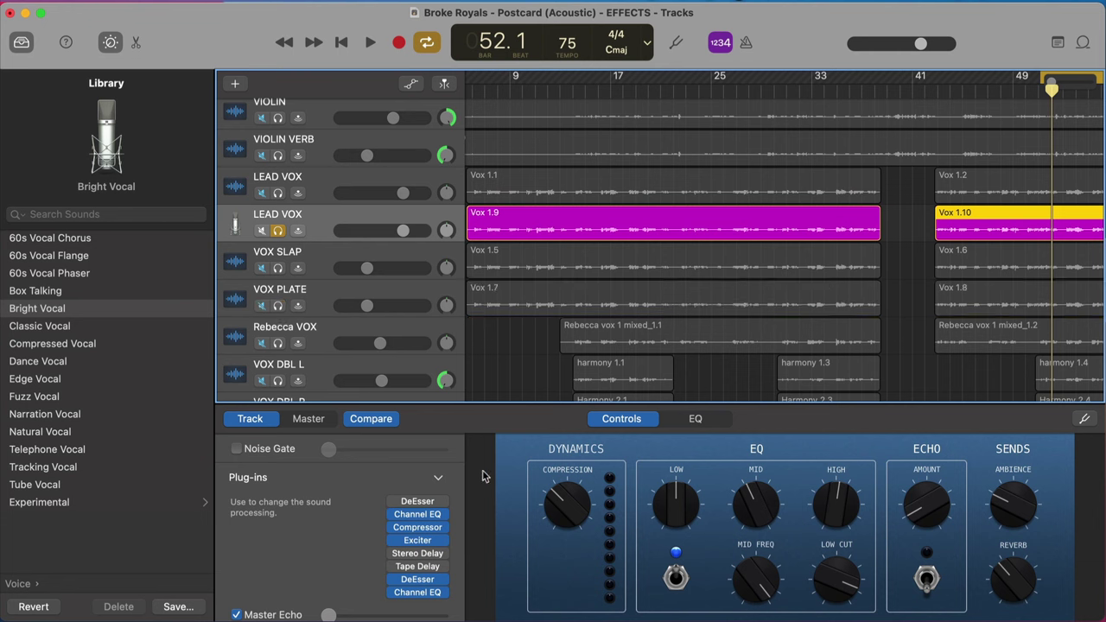
pyautogui.scroll(-3, 340, 541)
pyautogui.click(333, 607)
pyautogui.scroll(1, 328, 462)
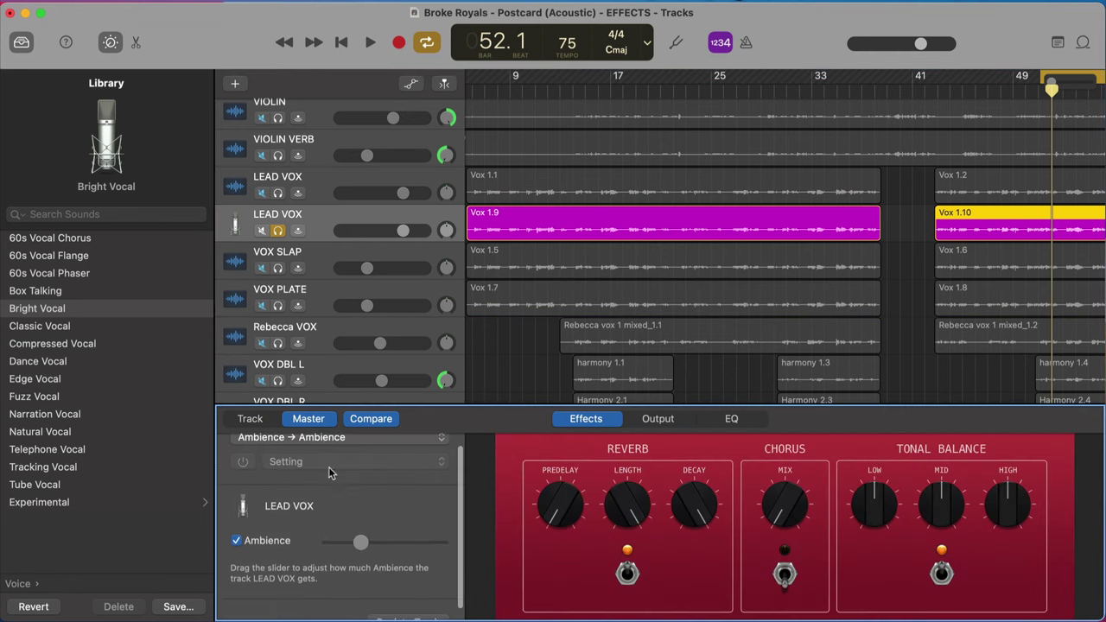
pyautogui.click(323, 438)
pyautogui.click(328, 454)
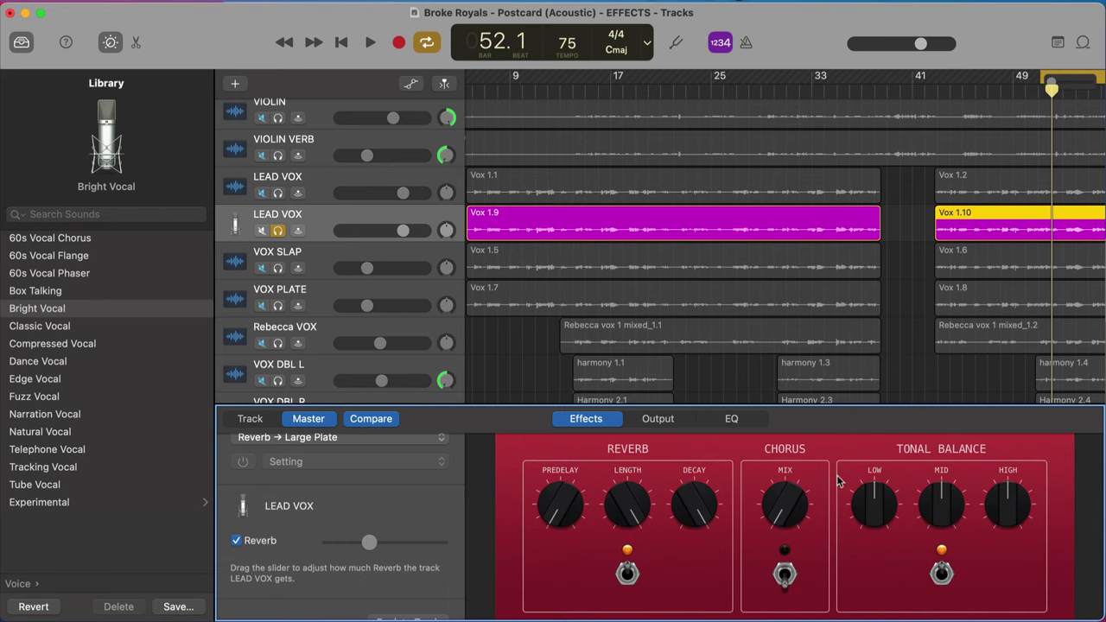
pyautogui.moveTo(370, 543); pyautogui.dragTo(430, 544)
# During playback, cut the reverb's Tonal Balance lows, rework mids and highs, and A/B the bypass.
pyautogui.press('space')
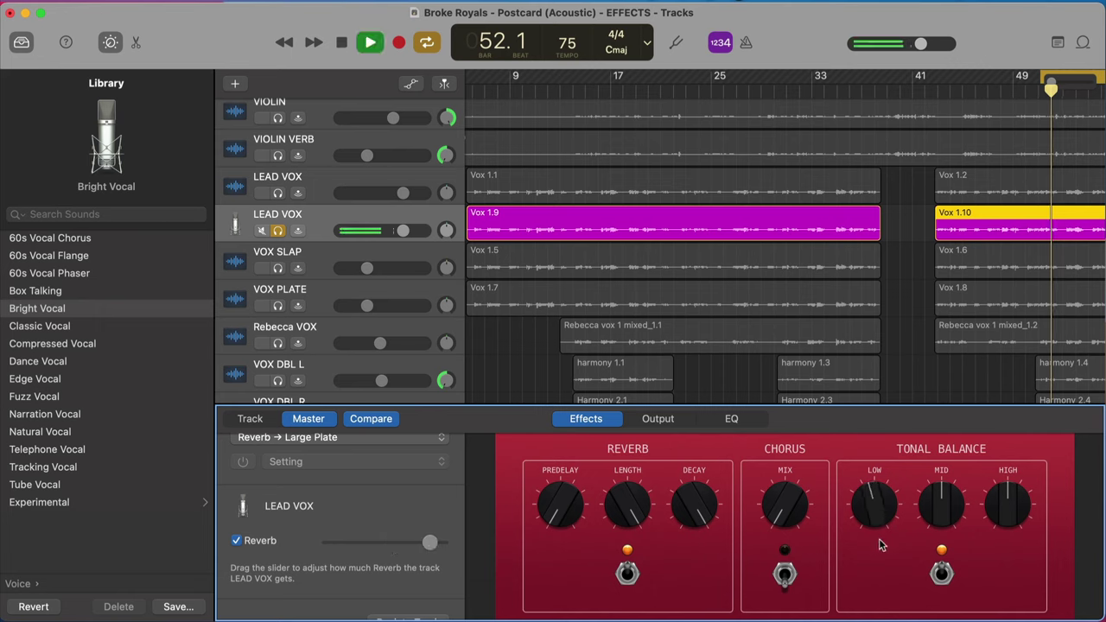
pyautogui.moveTo(875, 508); pyautogui.dragTo(884, 582)
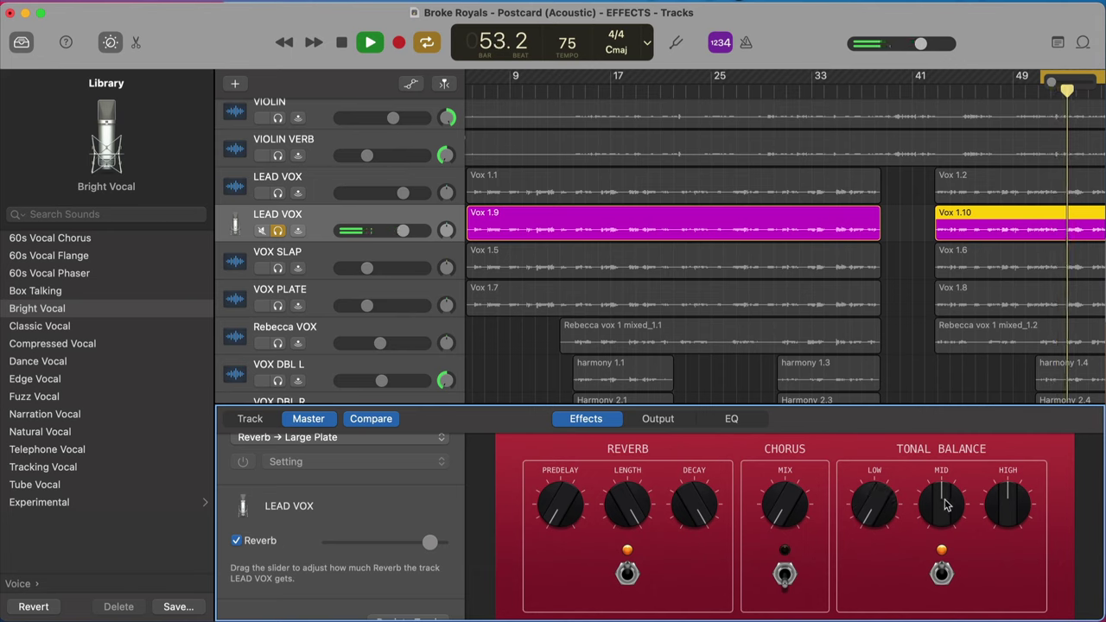
pyautogui.moveTo(946, 506); pyautogui.dragTo(968, 569)
pyautogui.click(942, 577)
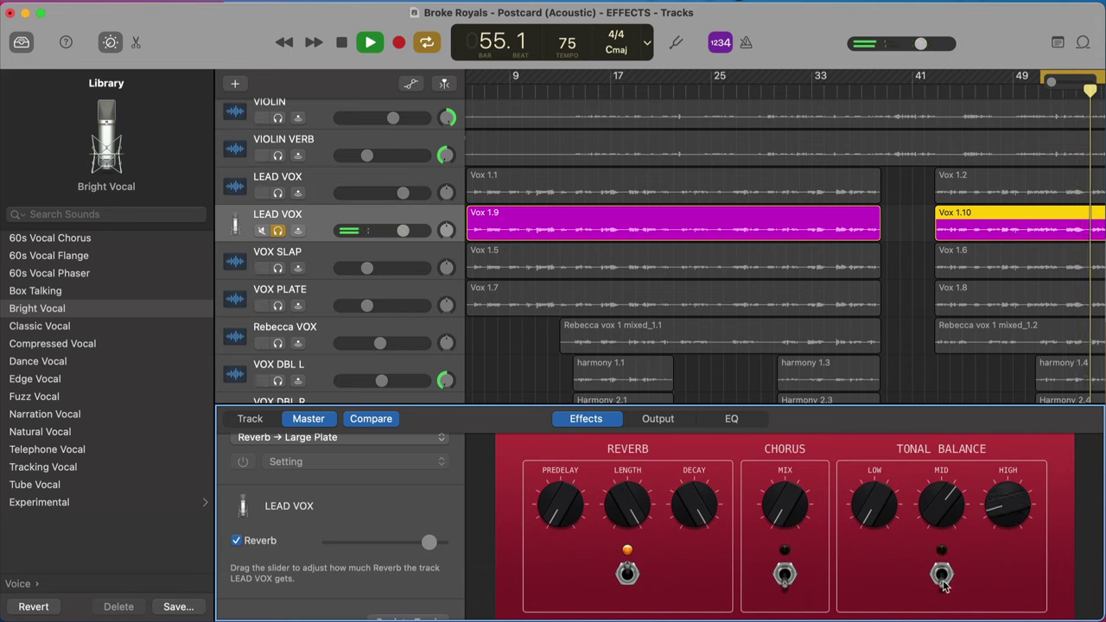
pyautogui.click(943, 582)
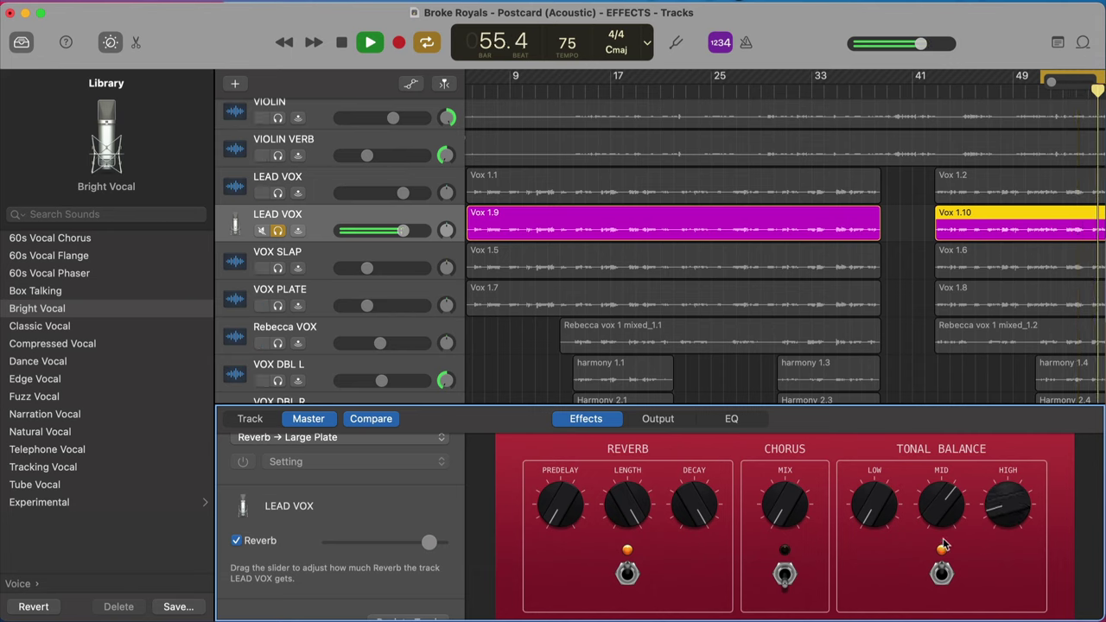
pyautogui.moveTo(942, 509); pyautogui.dragTo(918, 618)
pyautogui.moveTo(985, 519); pyautogui.dragTo(1012, 544)
pyautogui.moveTo(958, 520); pyautogui.dragTo(957, 494)
pyautogui.press('space')
pyautogui.click(941, 573)
pyautogui.click(942, 573)
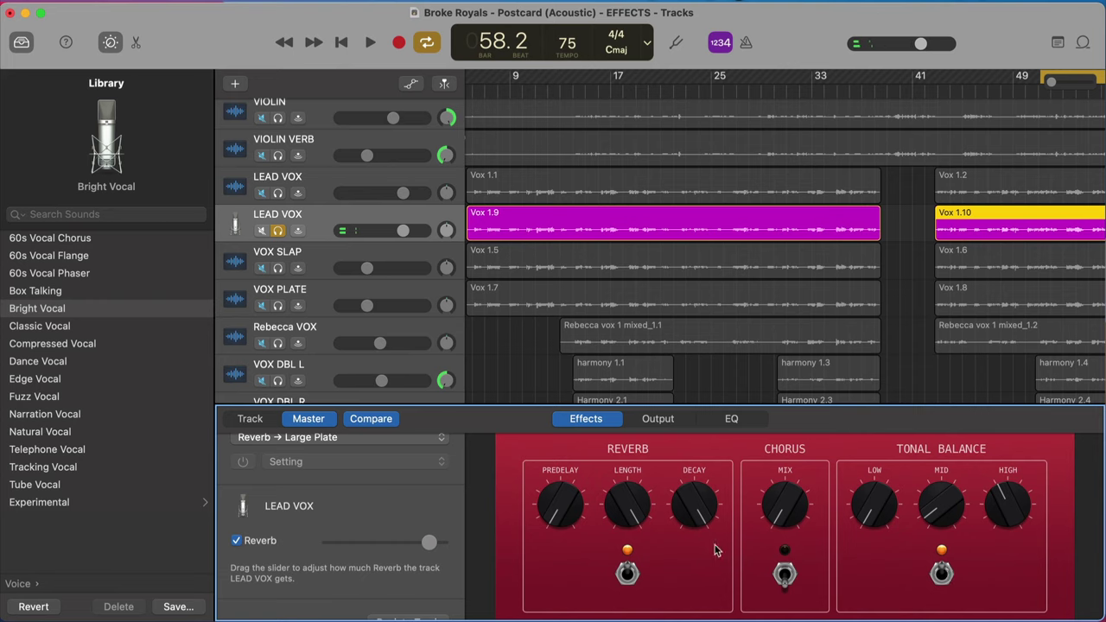
# Lengthen the Large Plate reverb tail while auditioning the loop.
pyautogui.press('space')
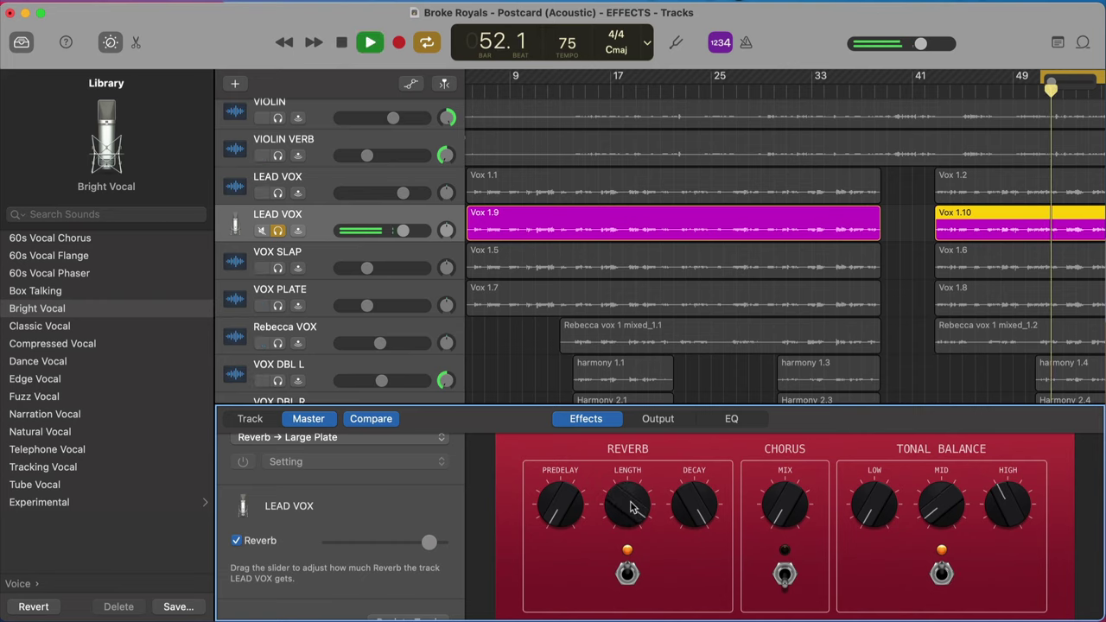
pyautogui.moveTo(630, 508); pyautogui.dragTo(640, 532)
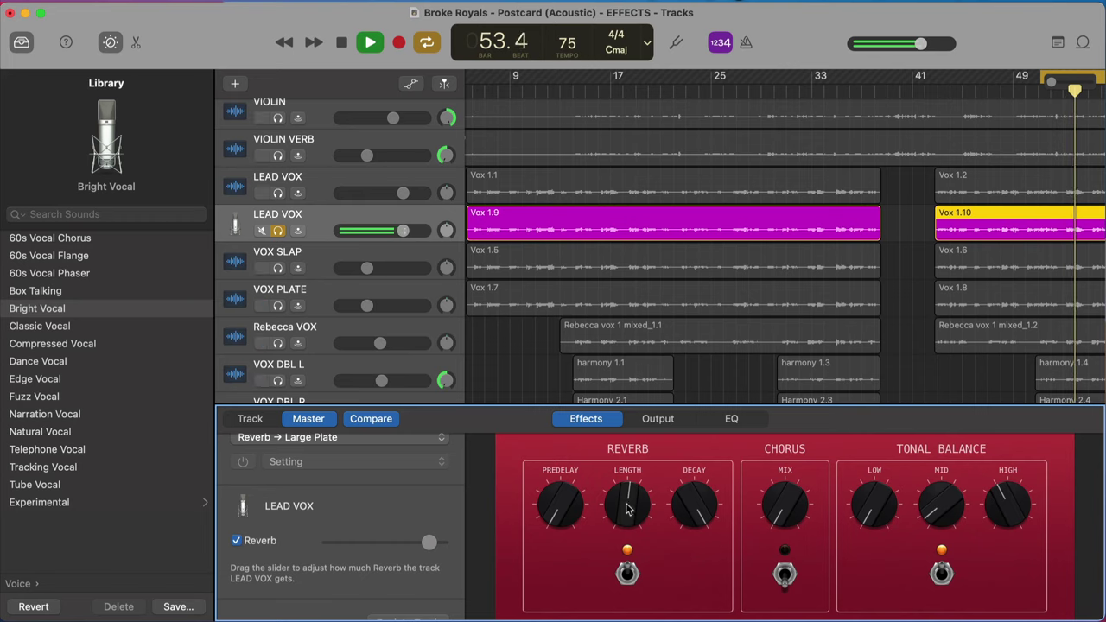
pyautogui.press('space')
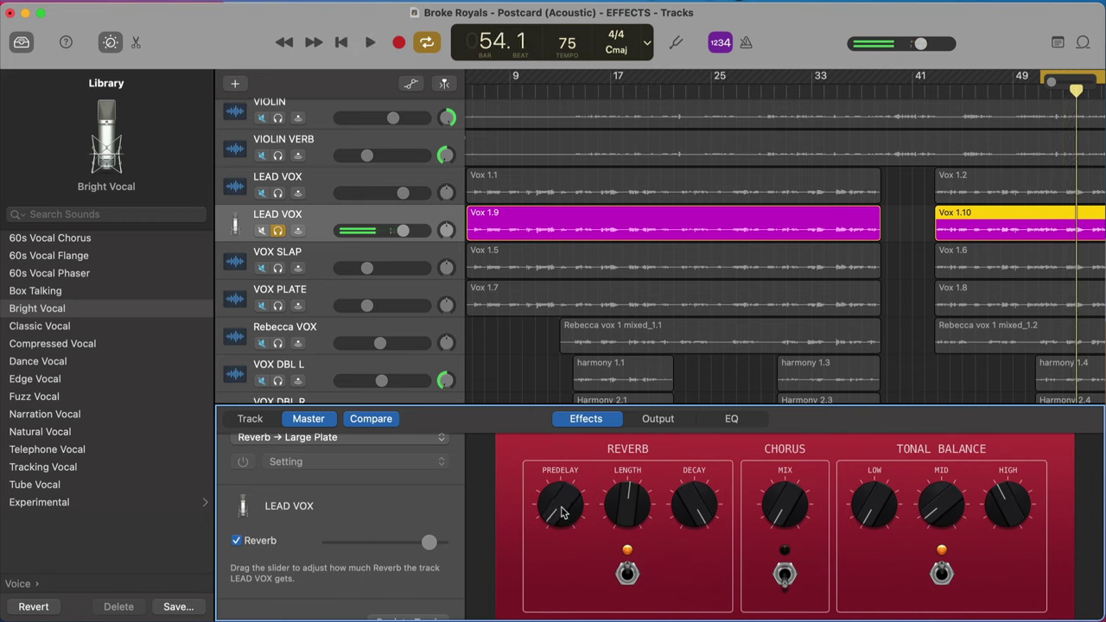
# Raise the reverb predelay, then briefly compare the chorus on before leaving it off.
pyautogui.press('space')
pyautogui.press('space')
pyautogui.press('space')
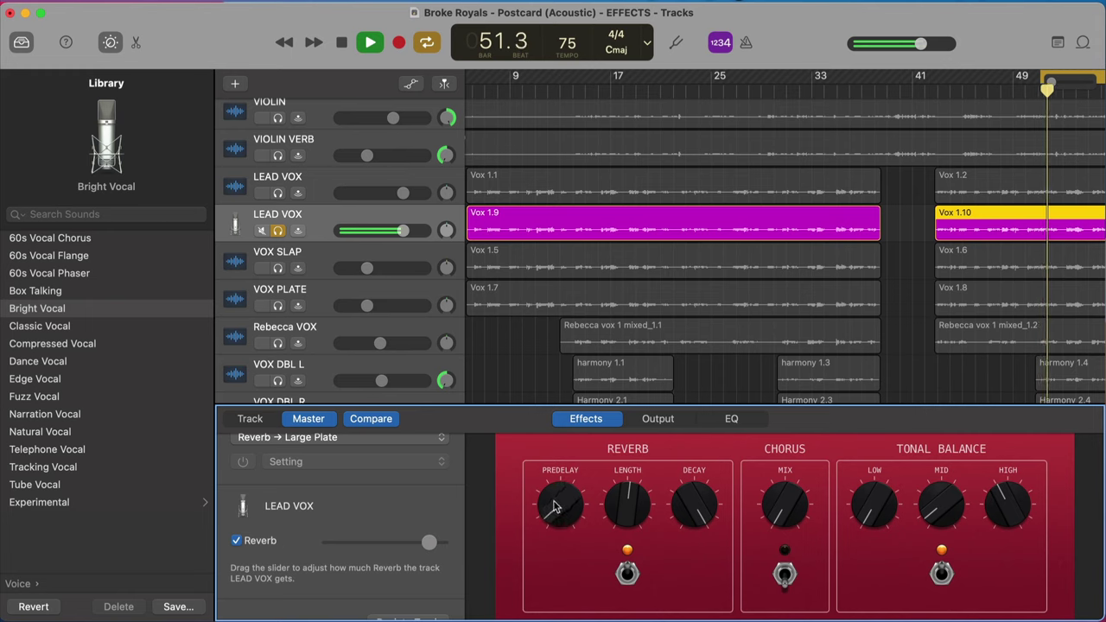
pyautogui.moveTo(556, 506); pyautogui.dragTo(558, 480)
pyautogui.press('space')
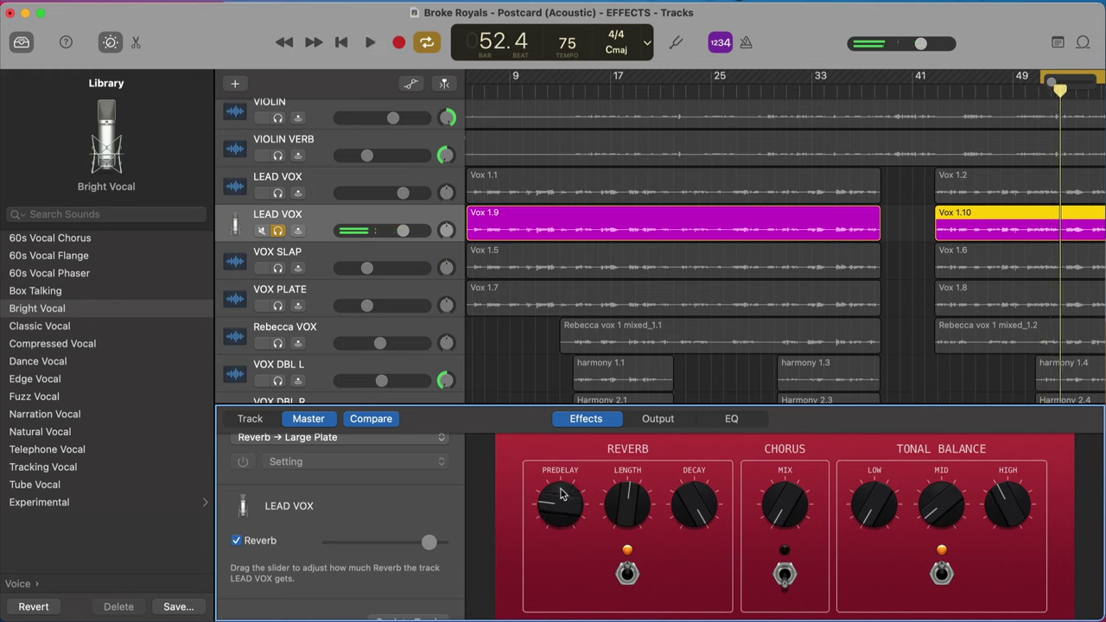
pyautogui.click(785, 575)
pyautogui.click(785, 575)
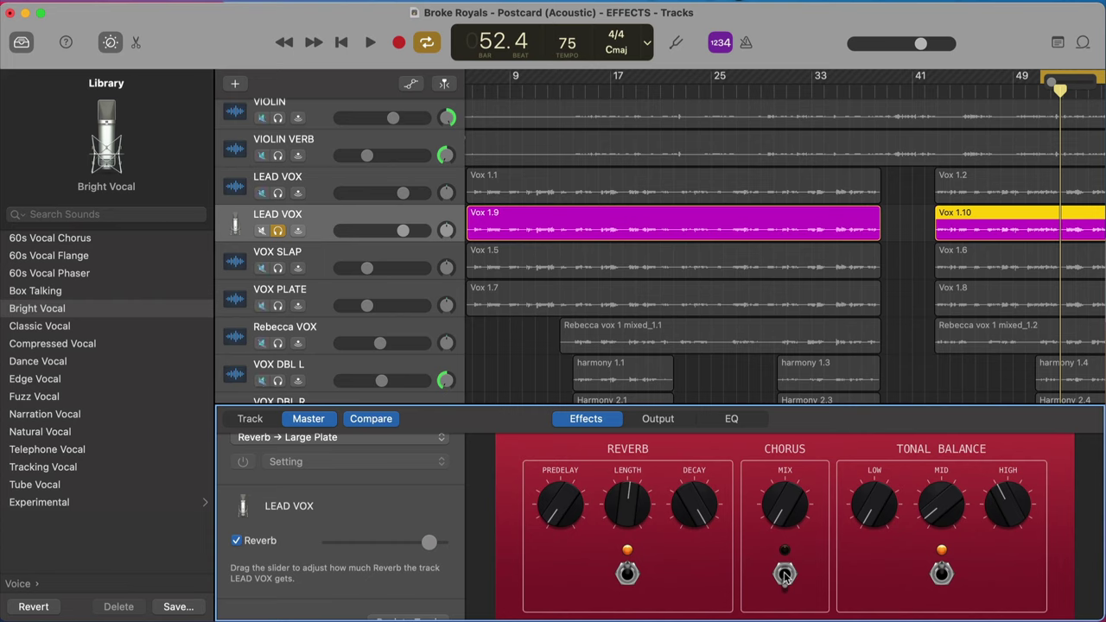
# Select the VOX PLATE track and clear soloing so every track plays again.
pyautogui.click(335, 303)
pyautogui.click(277, 230)
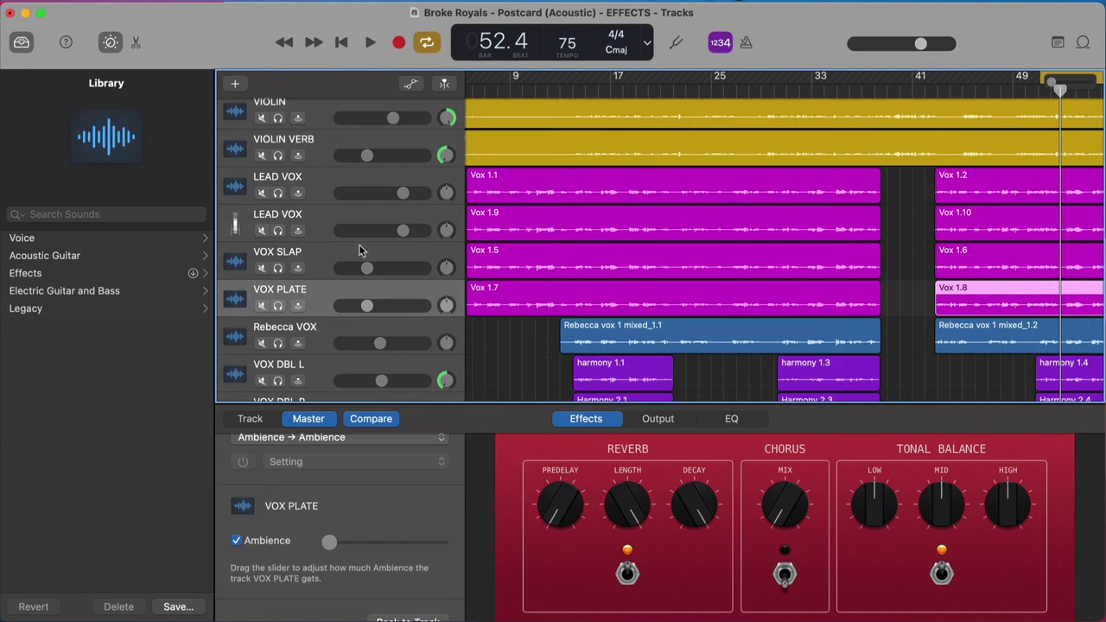